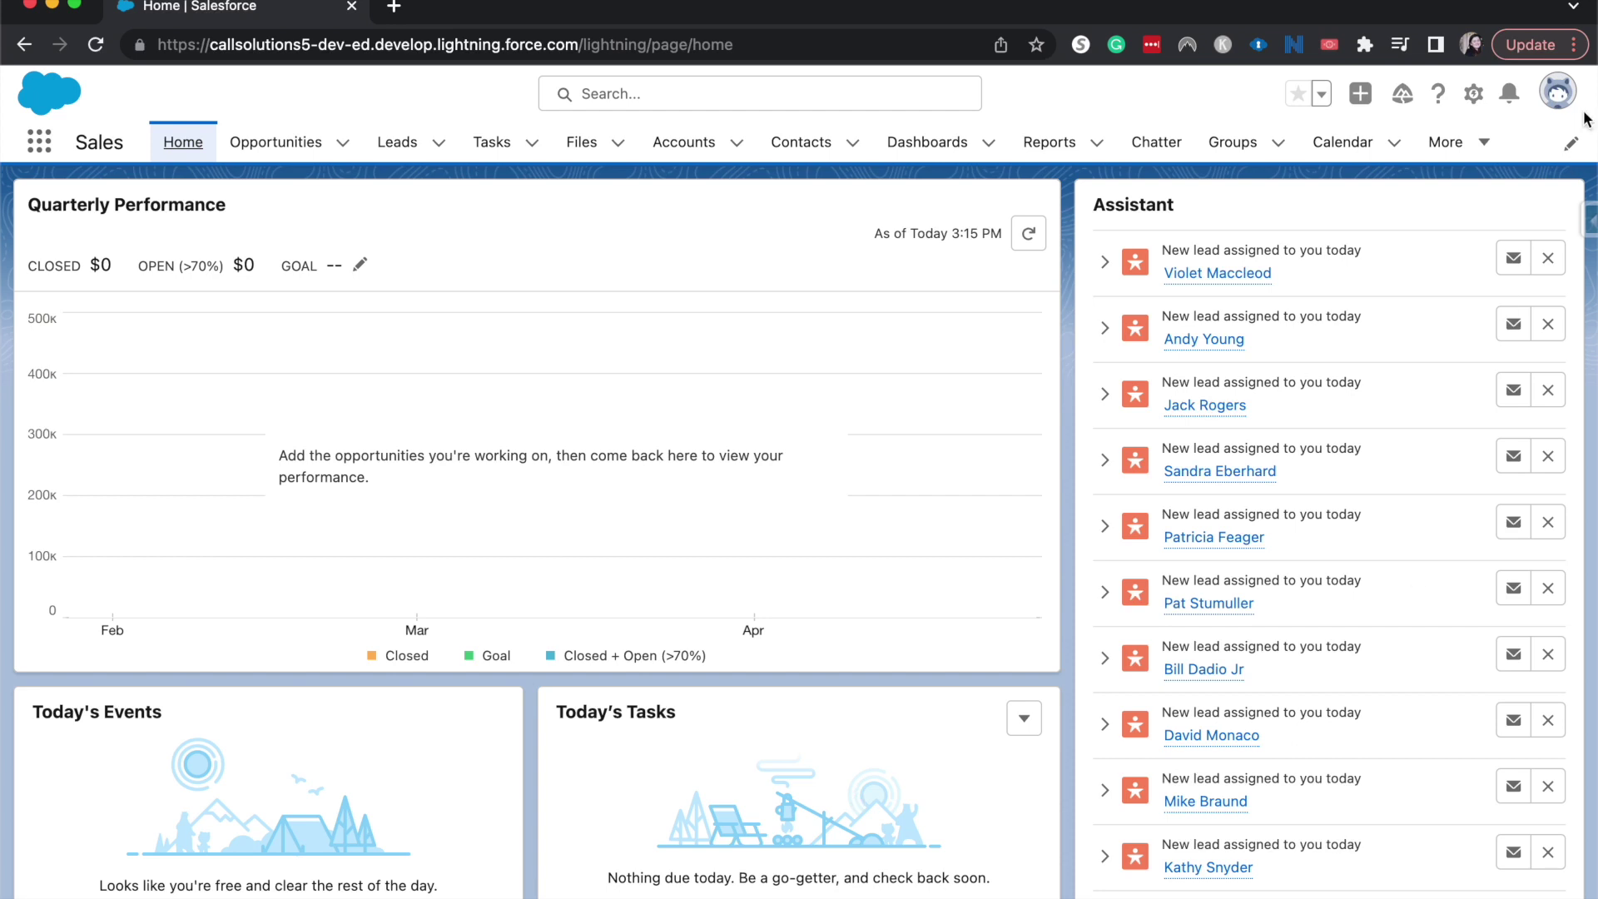
Step: Go to Setup, find Permission Sets via a Quick Find search for 'permission', and start a new permission set
click(1474, 93)
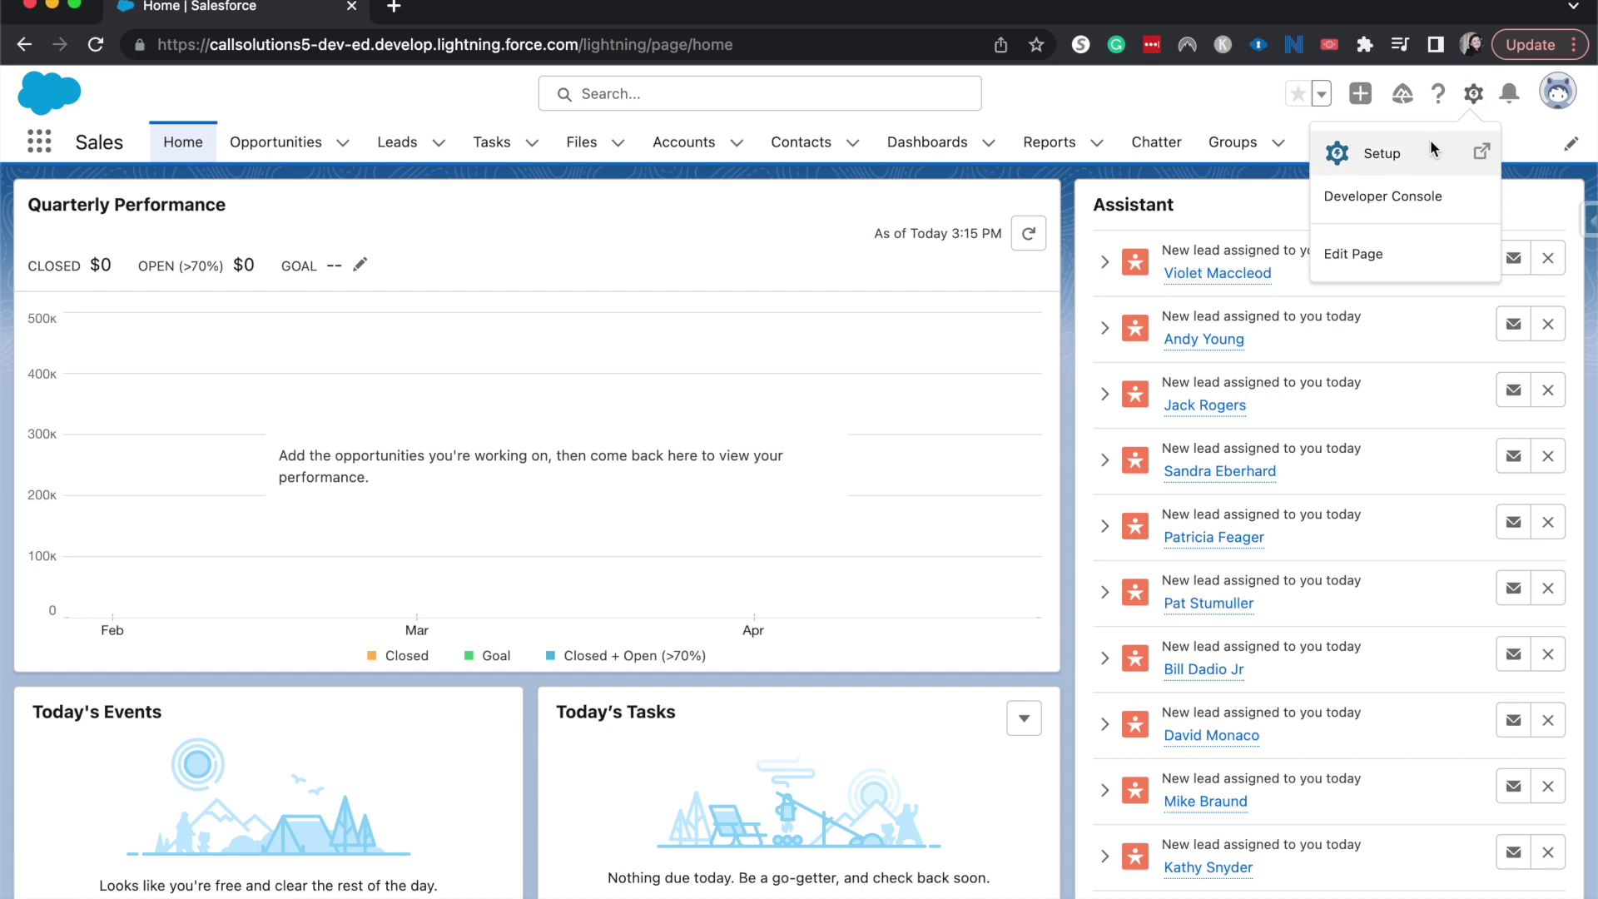
click(1433, 148)
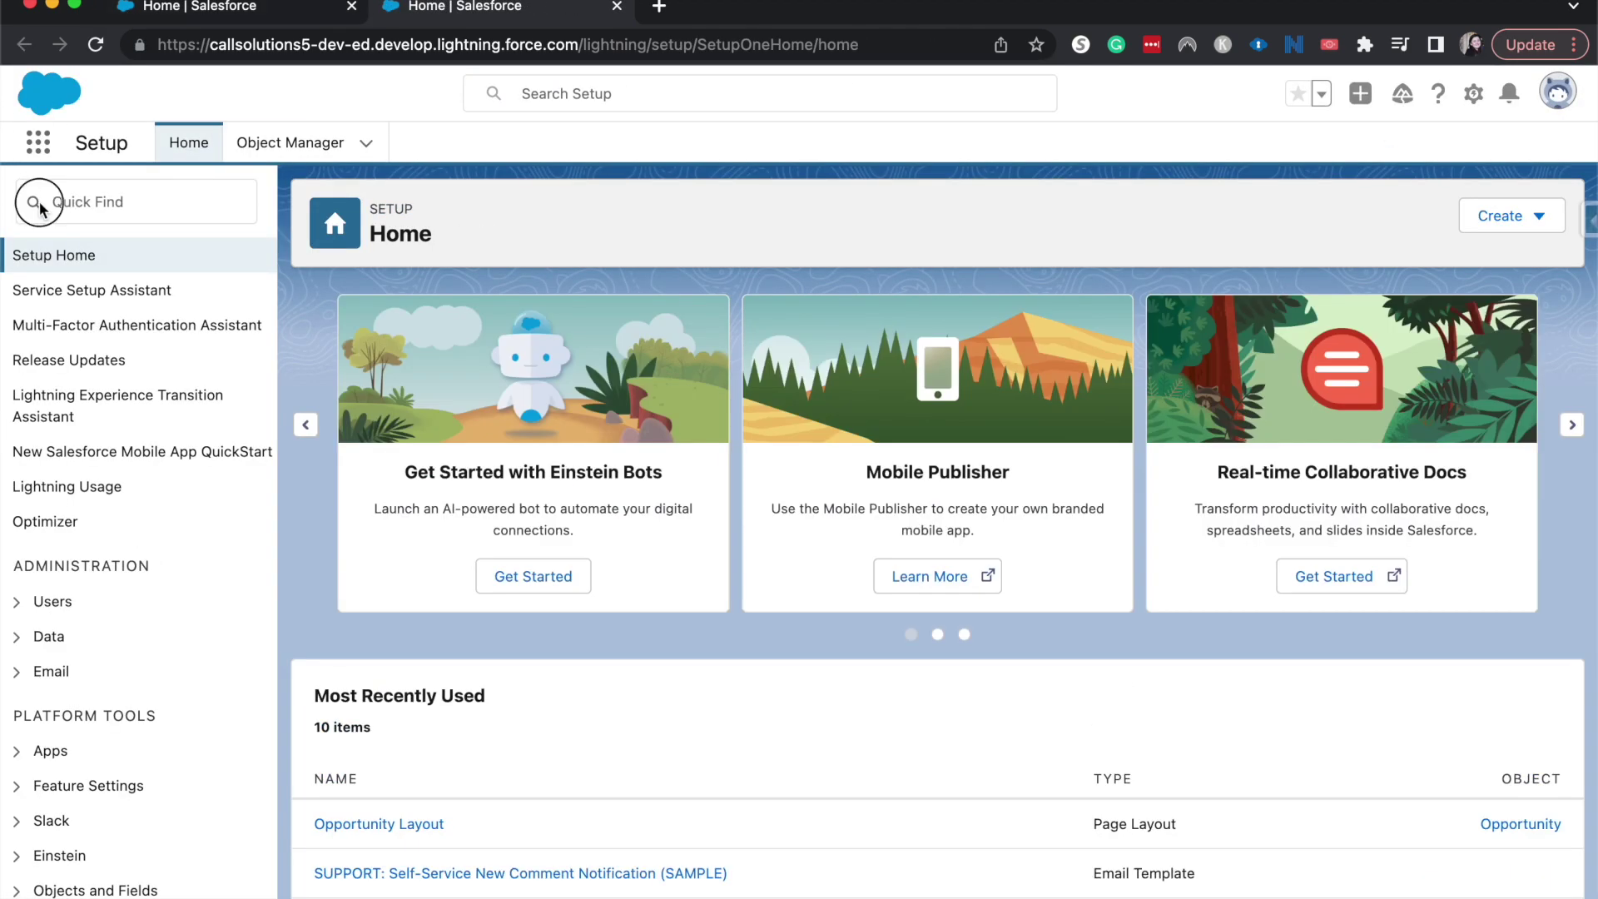
click(56, 203)
text(permission)
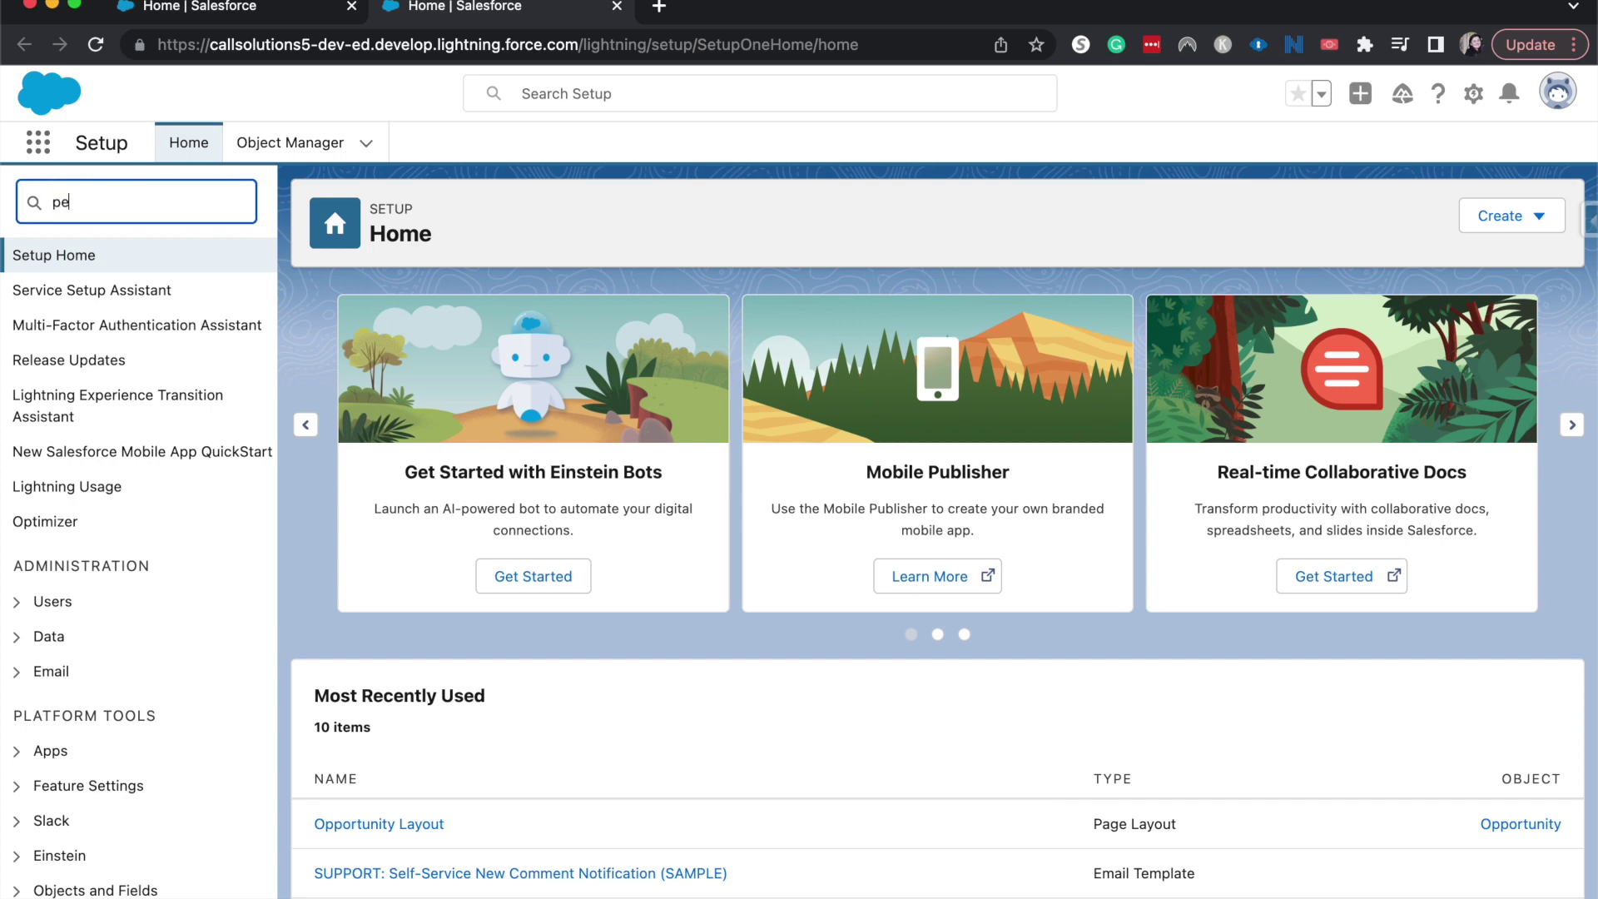
click(104, 327)
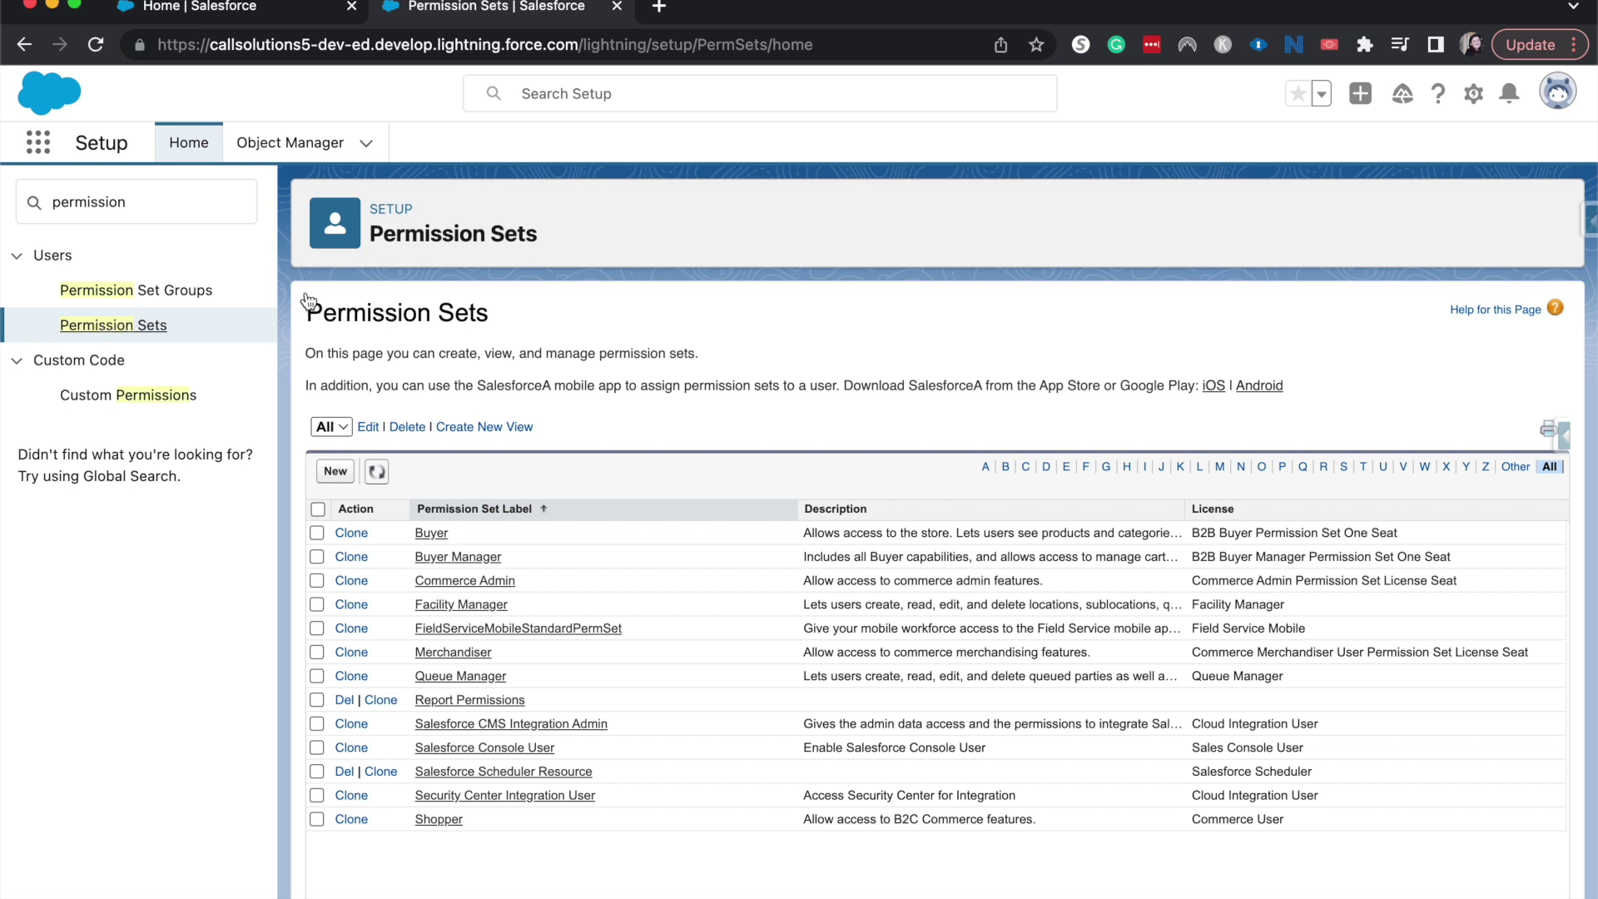
click(337, 472)
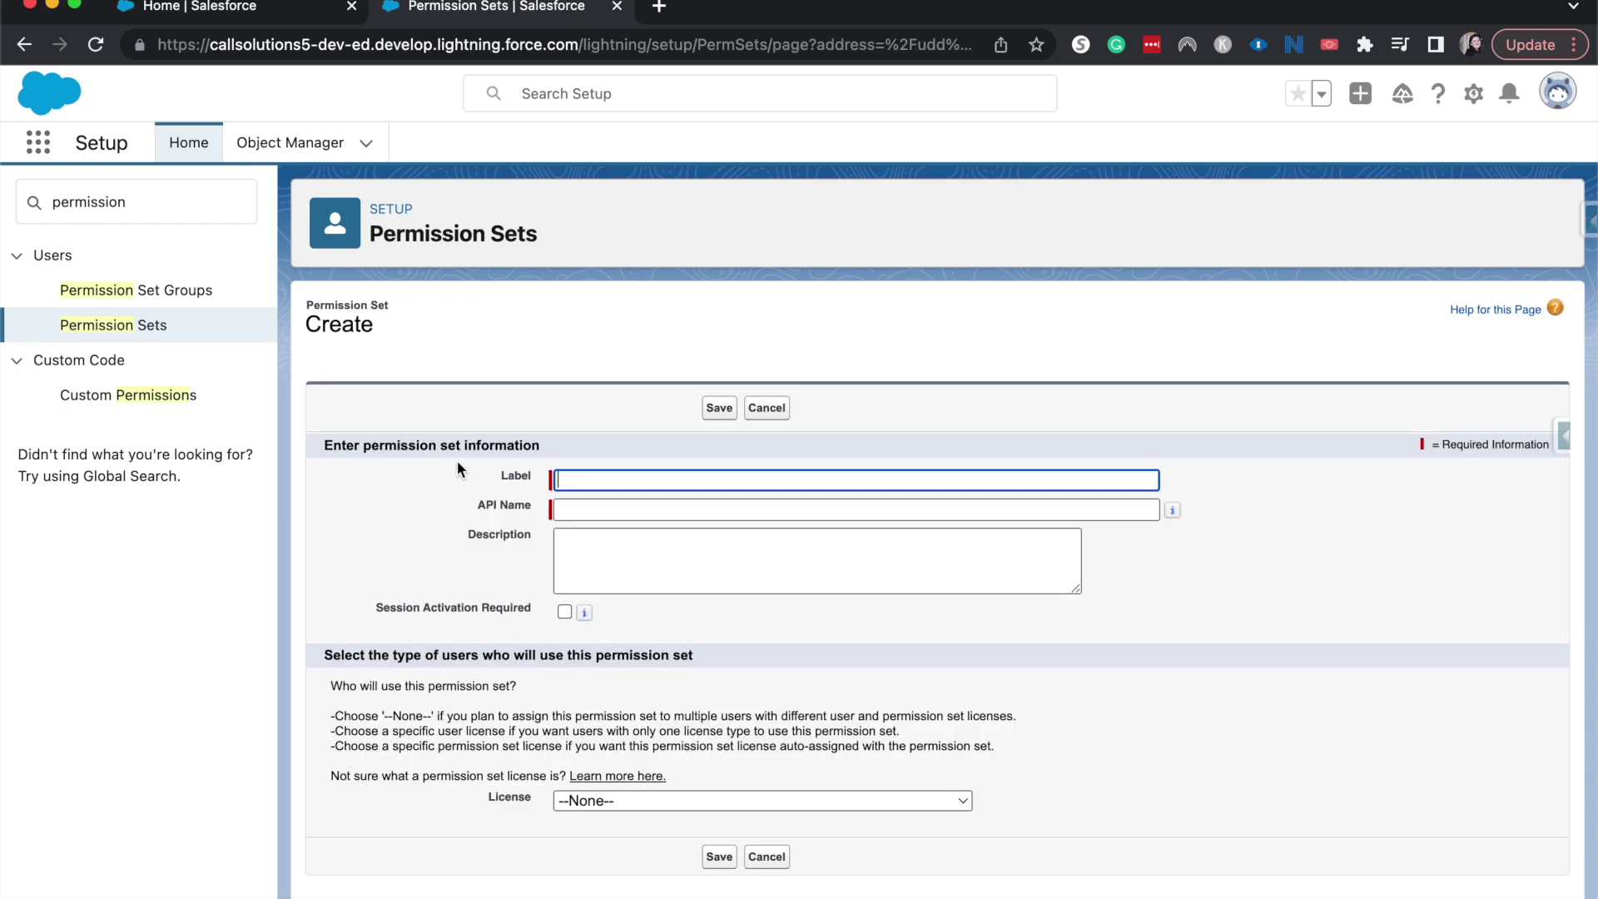
Step: Save a permission set labelled 'Sales Manager Permissions' with API name Sales_Manager_Permissions, then view its Object Settings
text(Sales Manager P)
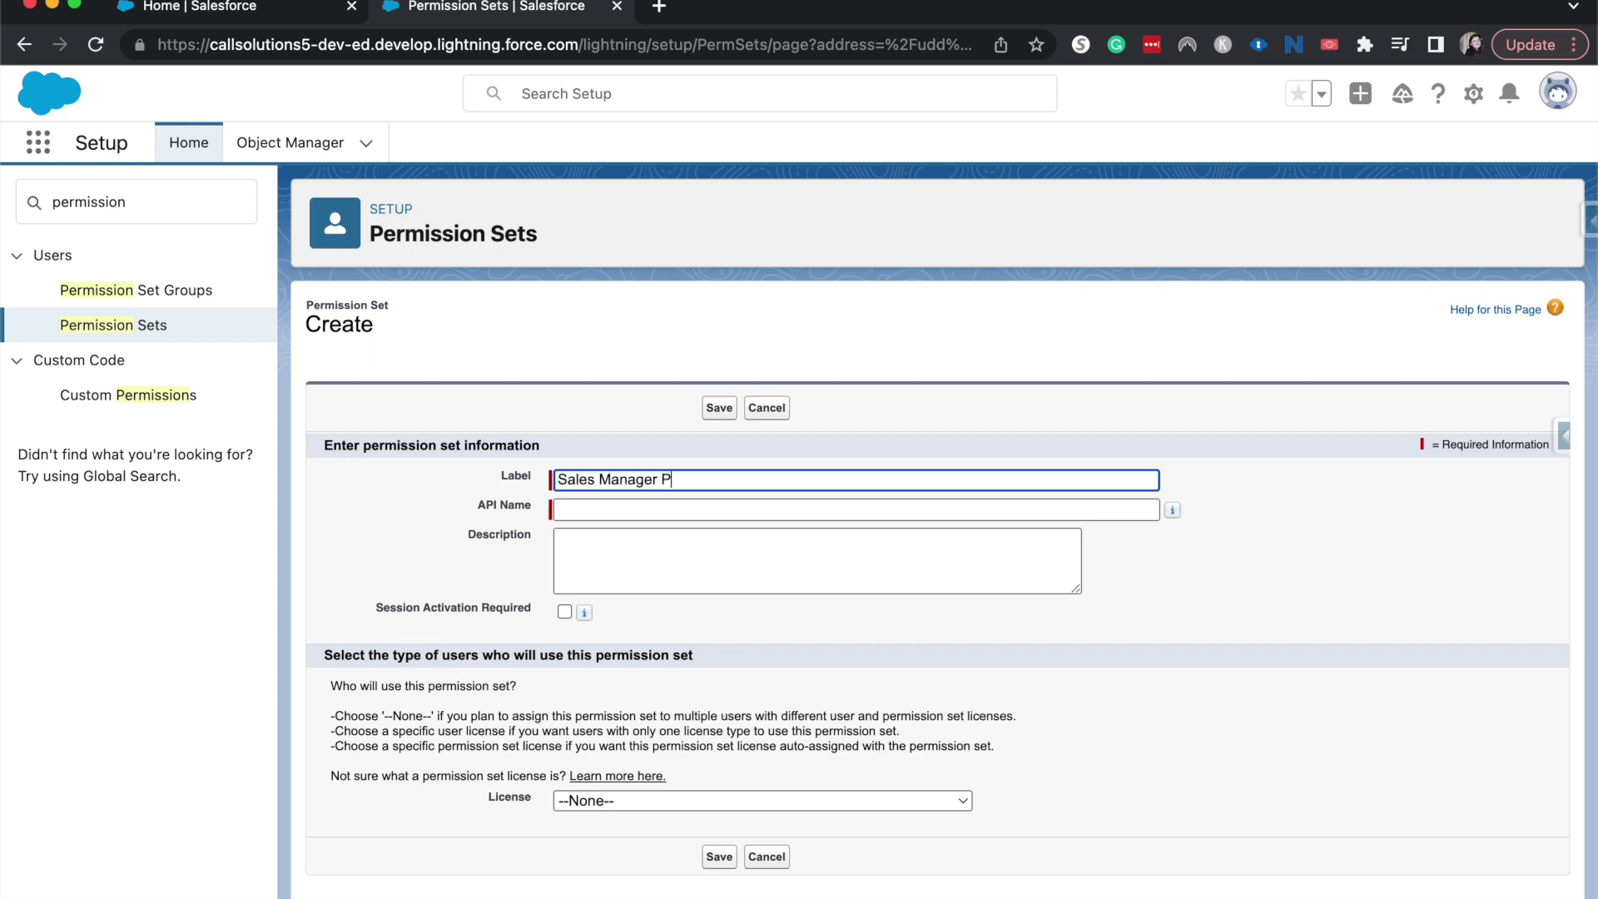
text(ermissions)
click(743, 600)
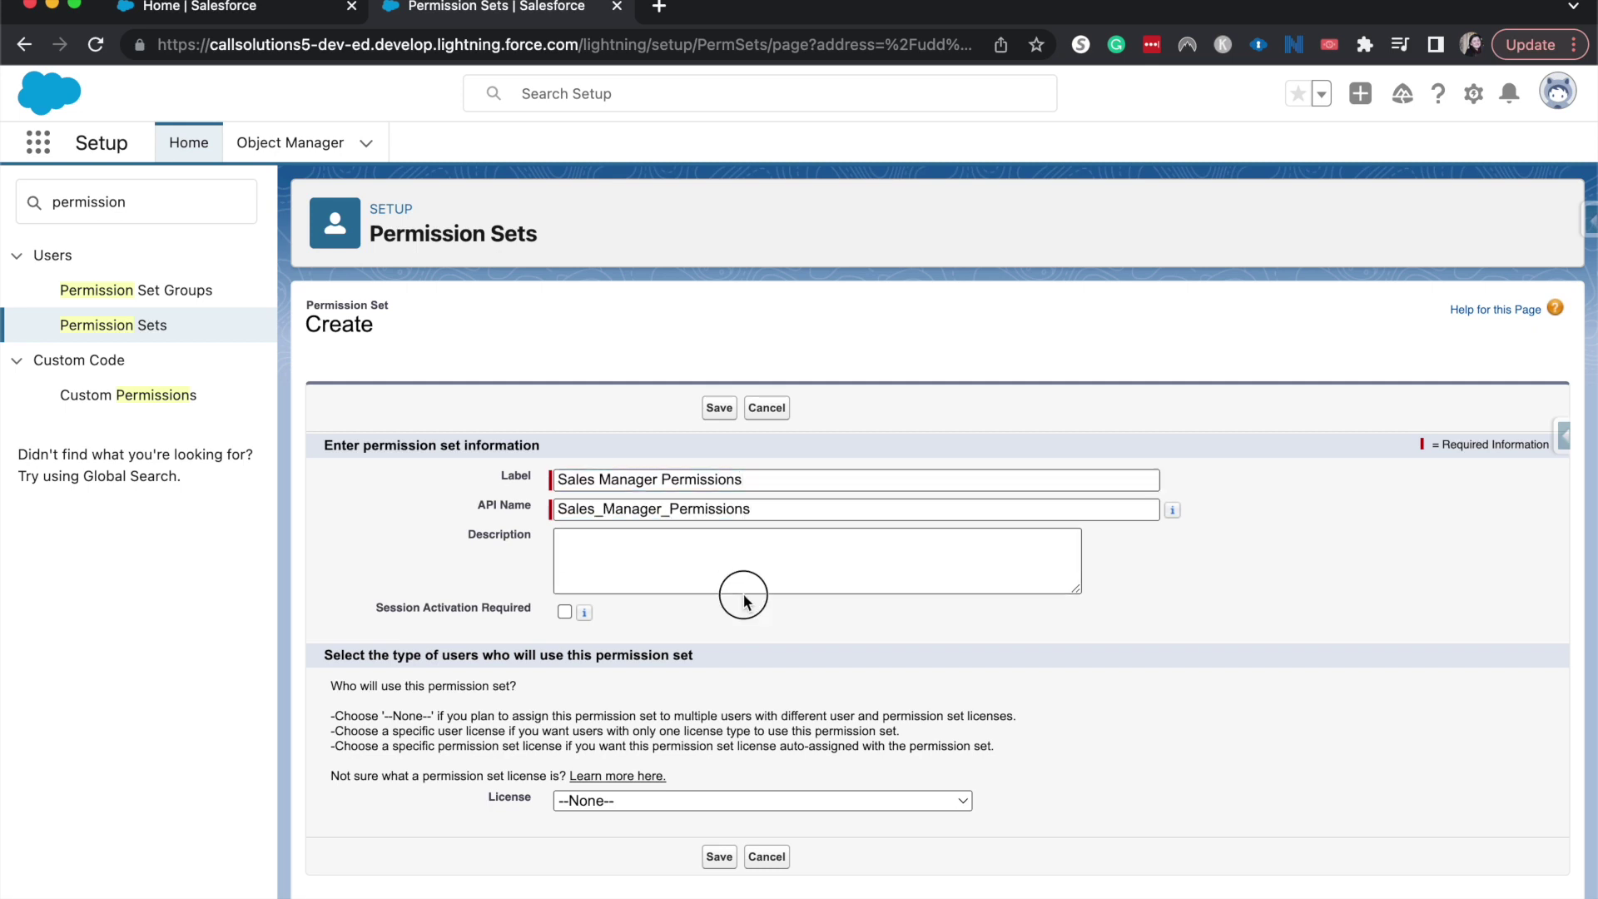
click(719, 857)
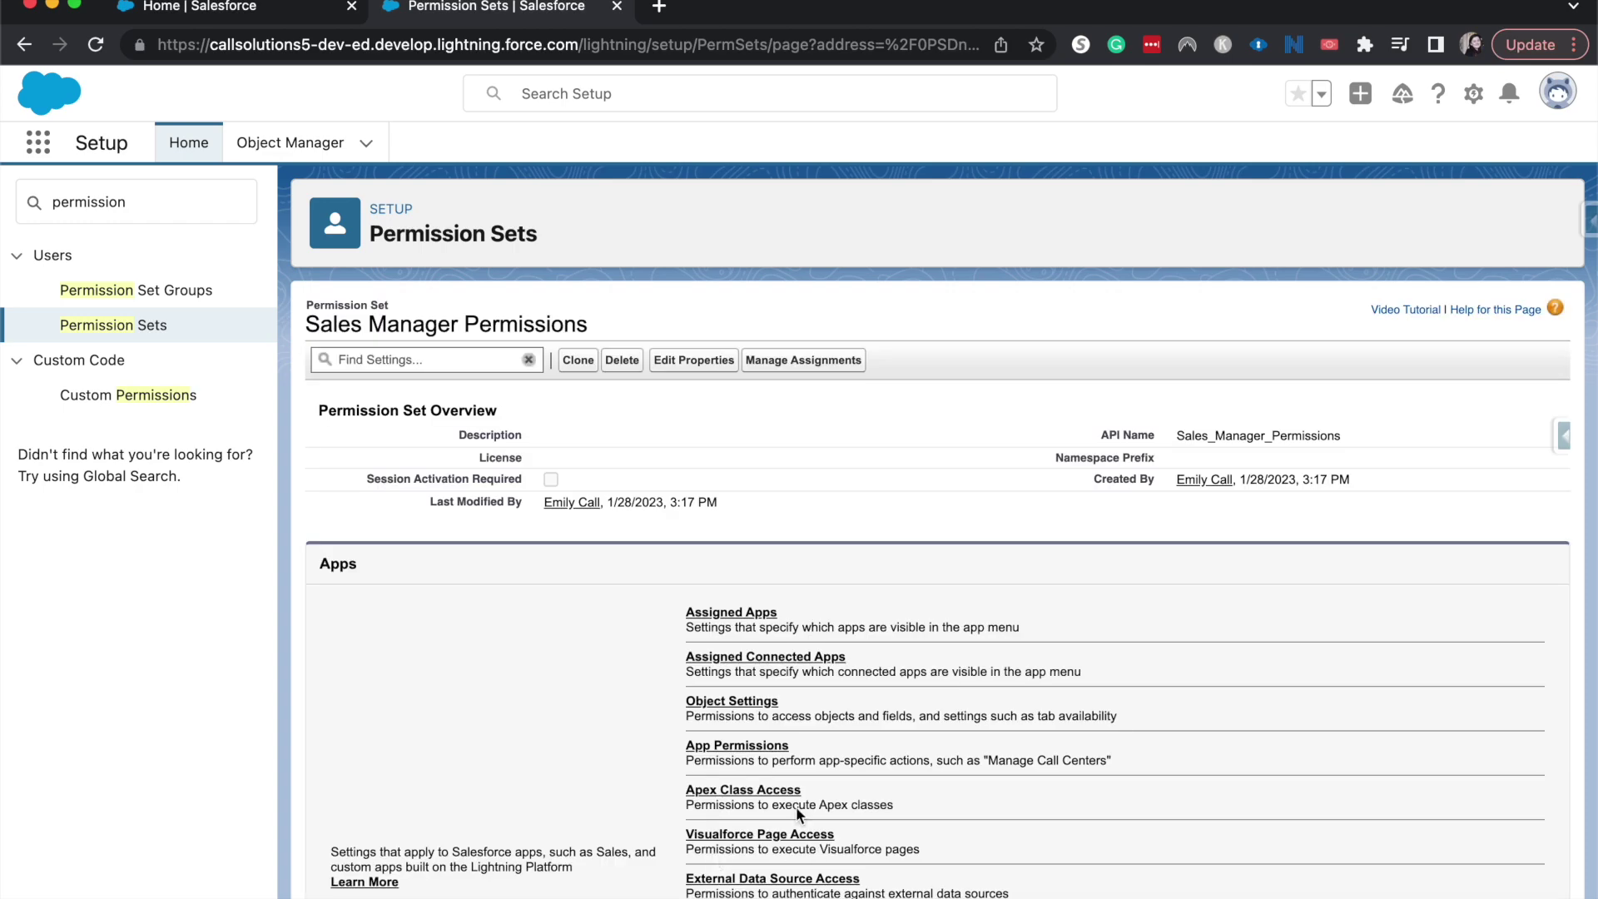
scroll(785, 797, down, 3)
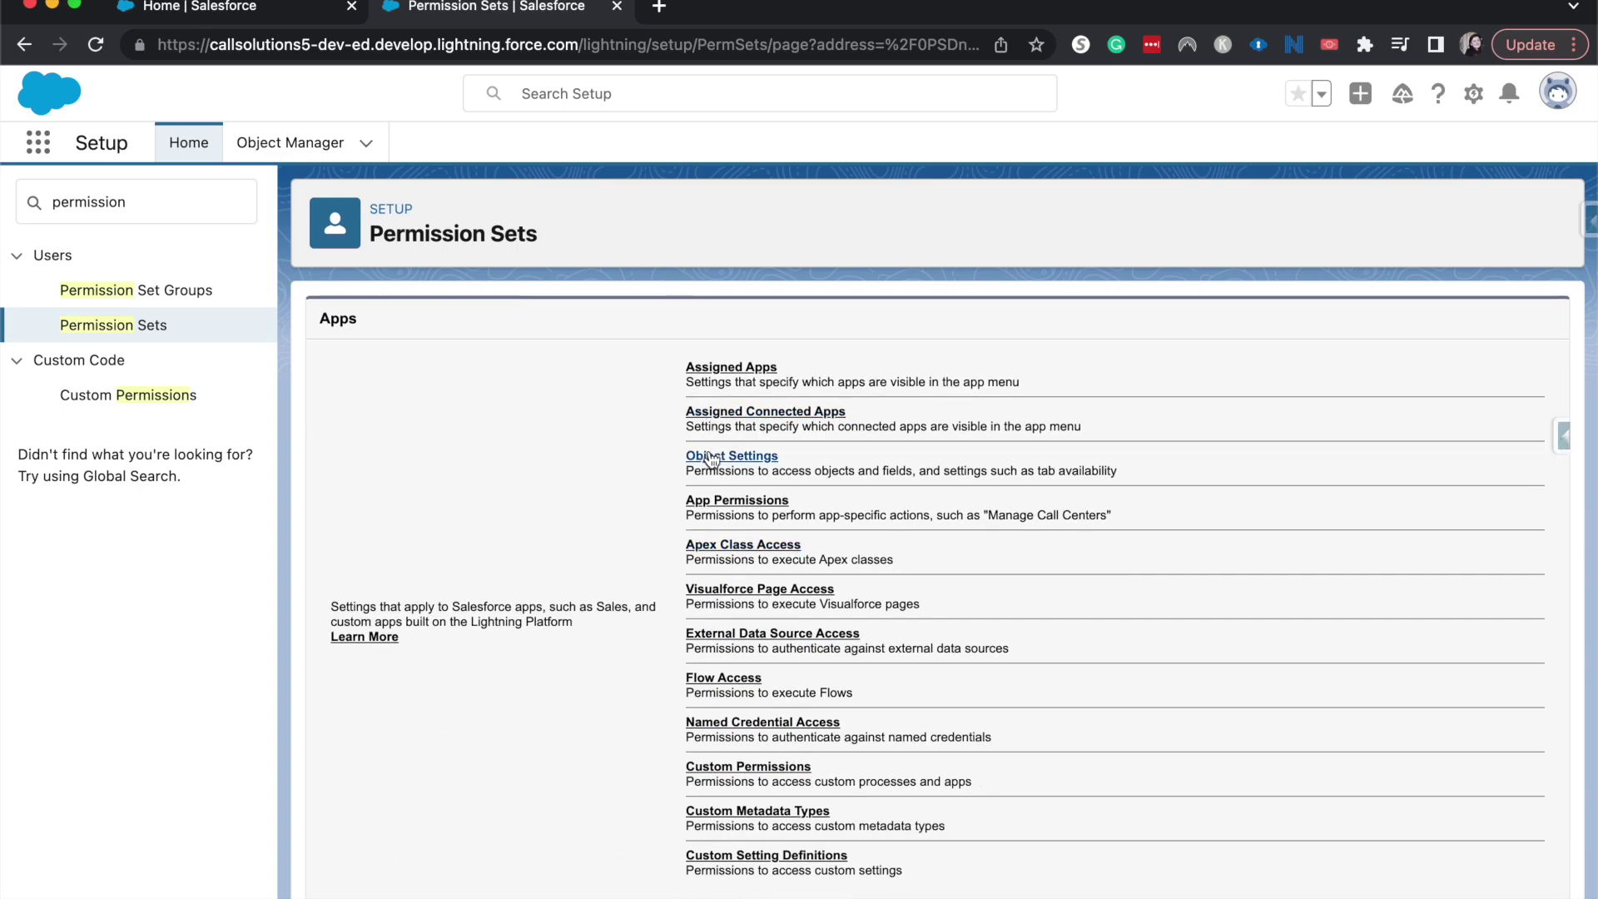
click(709, 453)
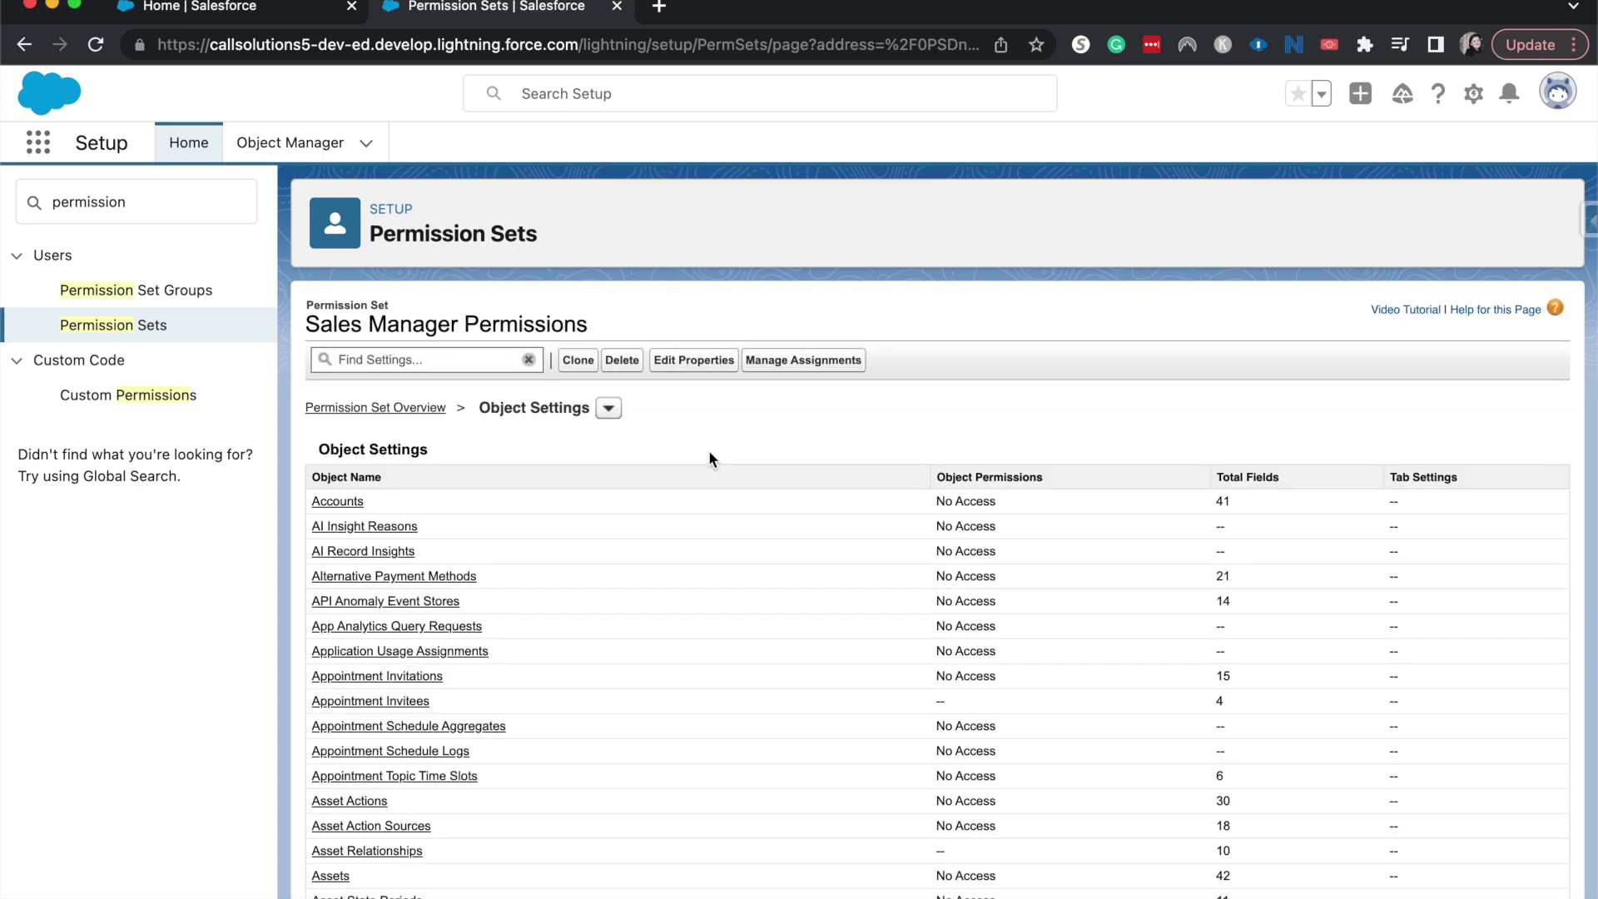
Step: Grant Leads Read, Create, Edit, Delete and View All, leaving Modify All off, and save
scroll(672, 422, down, 5)
scroll(674, 430, down, 12)
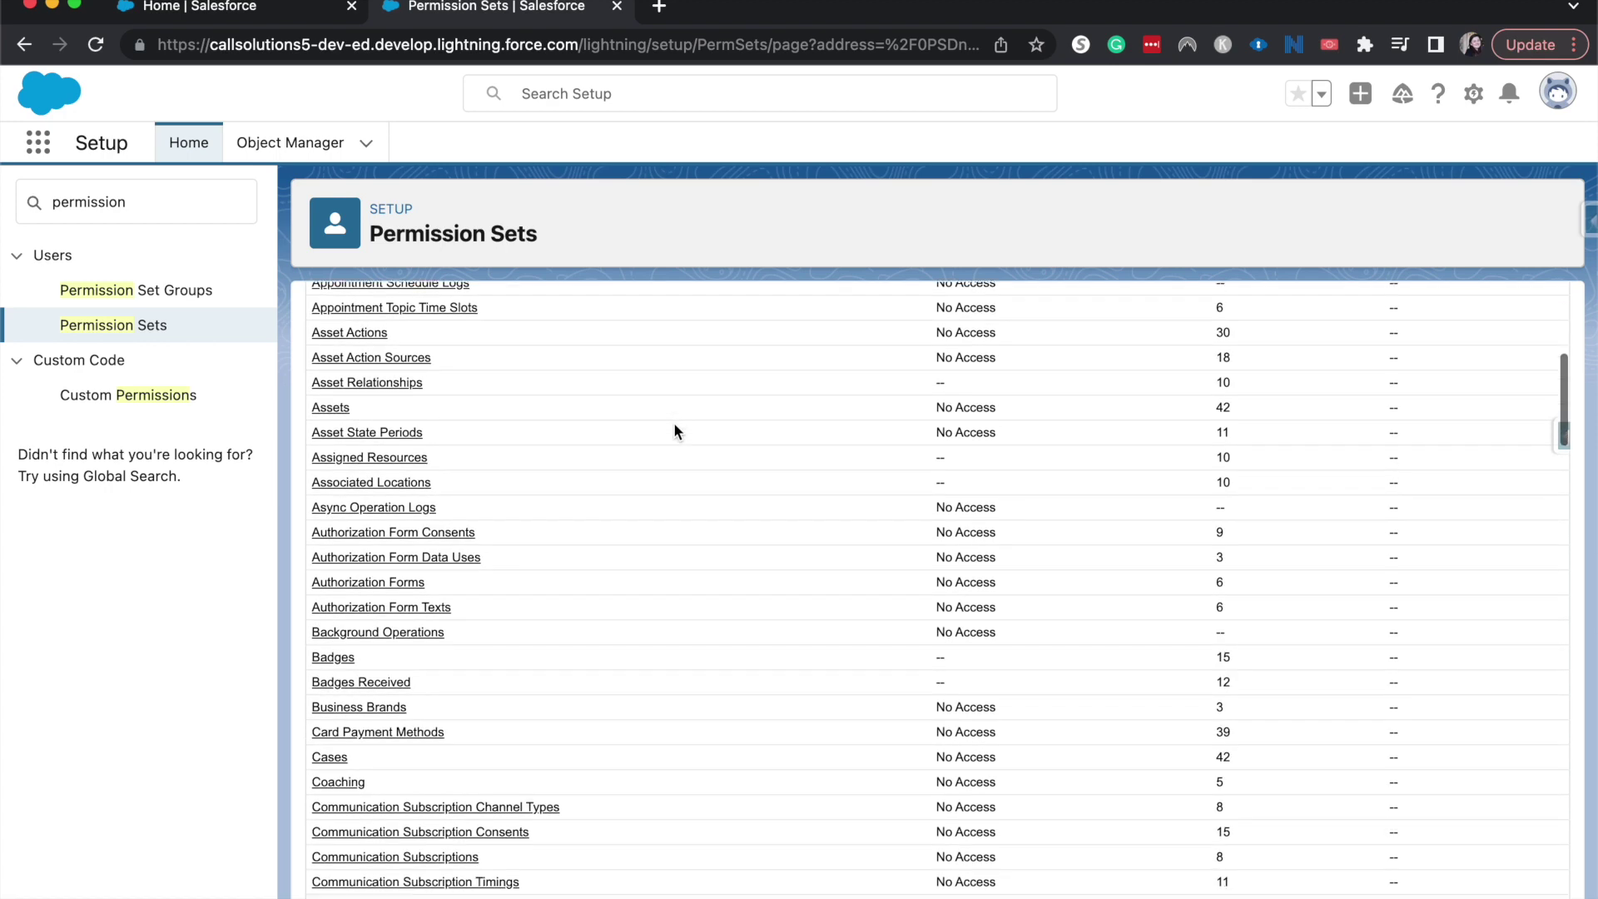
scroll(675, 429, down, 15)
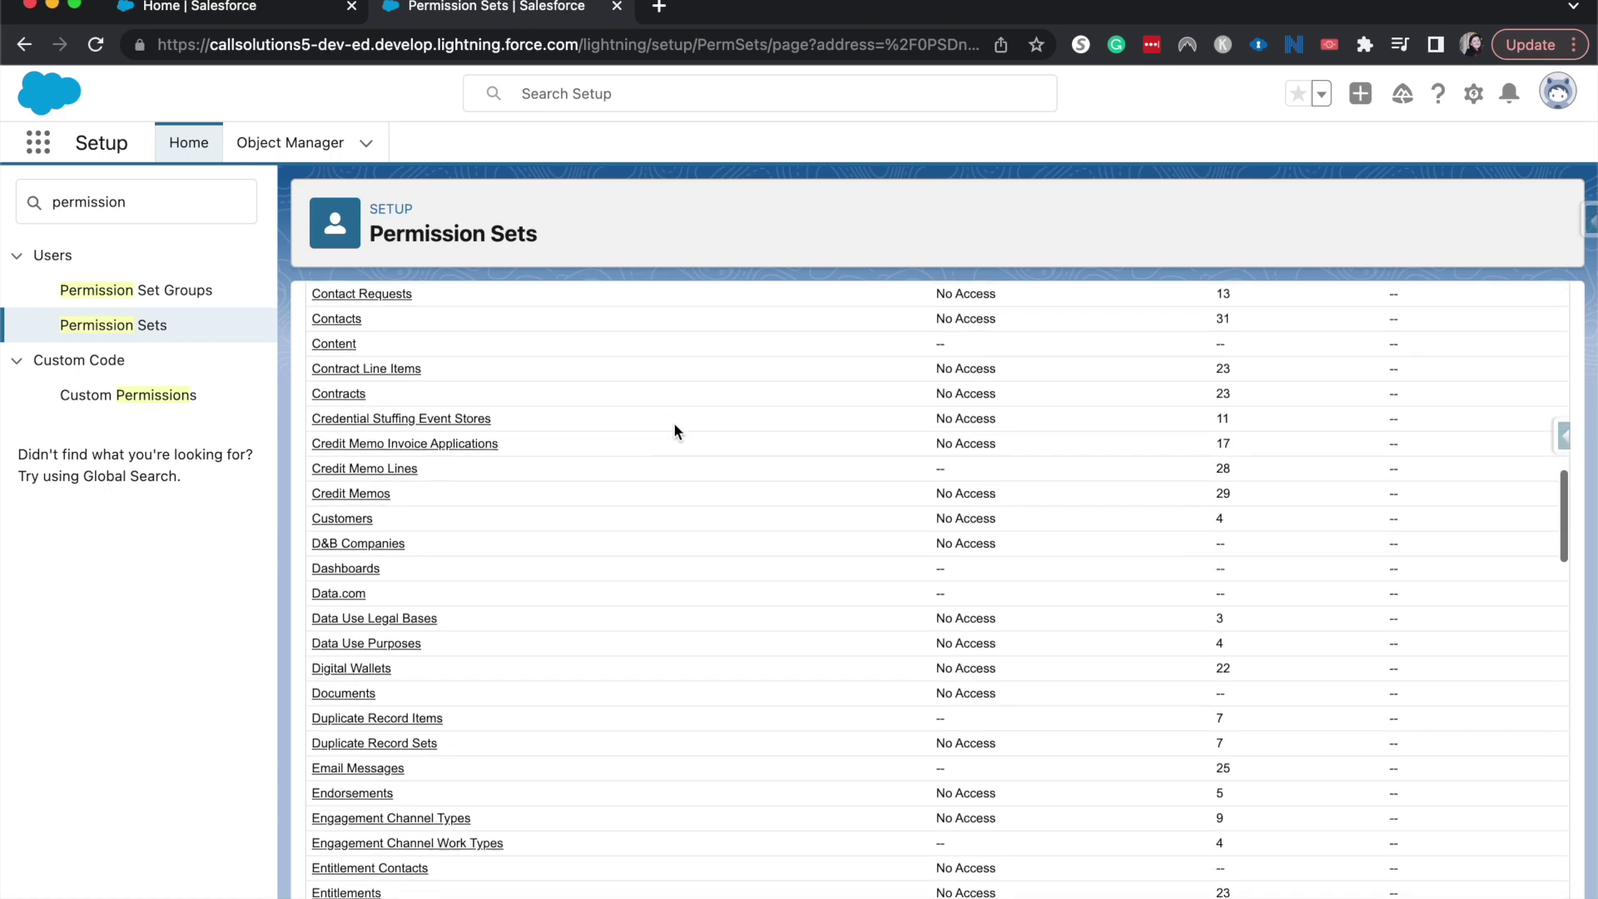
click(324, 516)
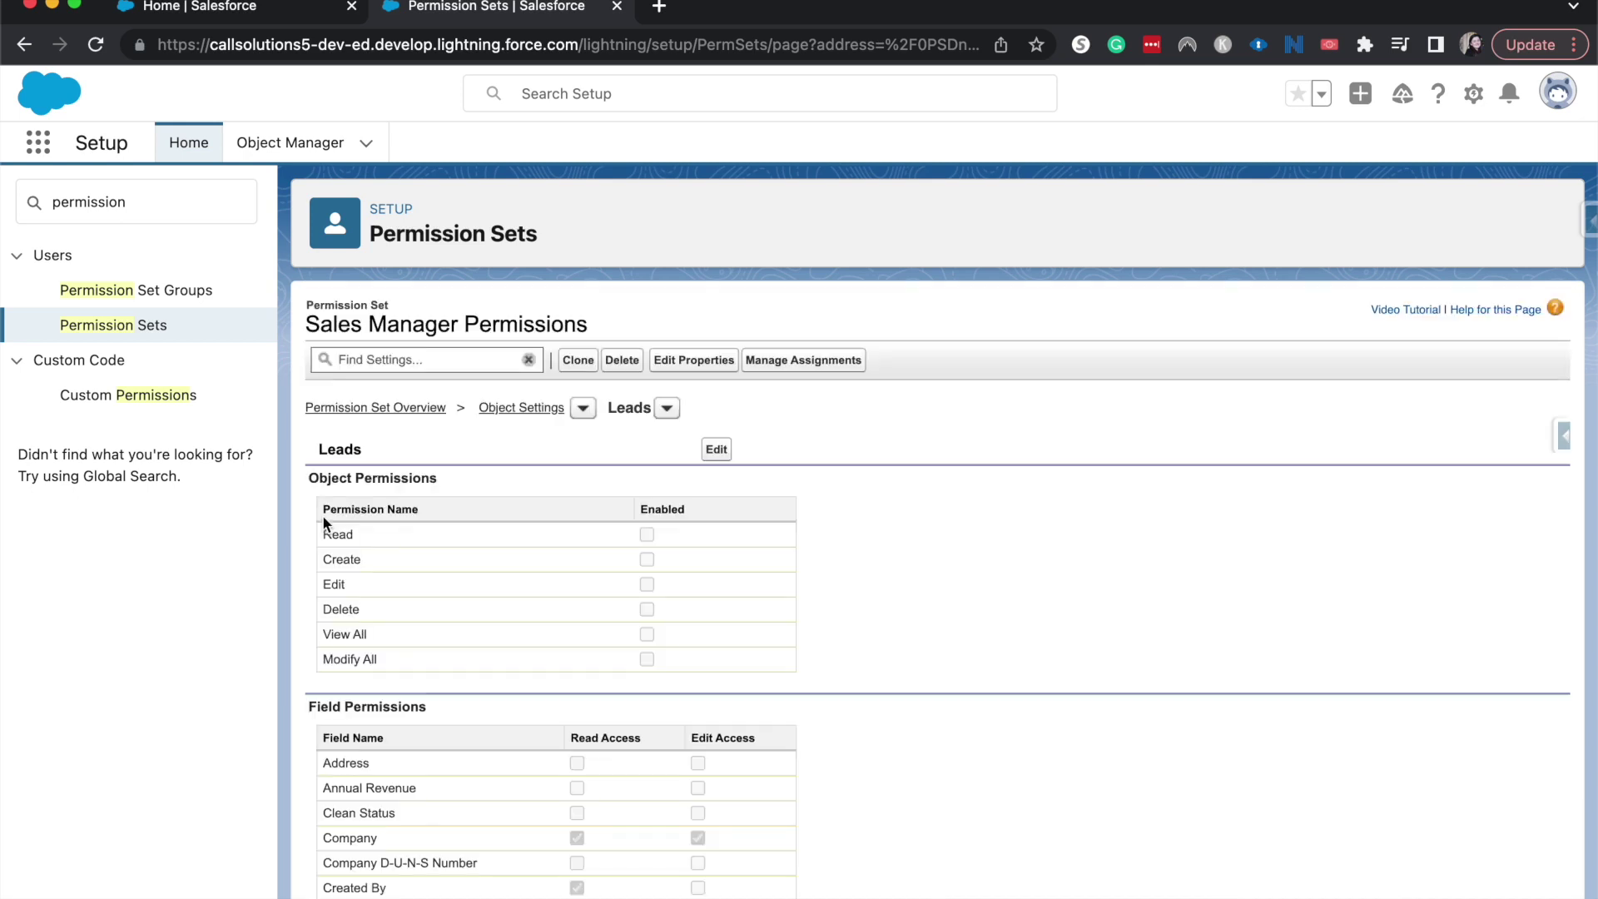
click(717, 451)
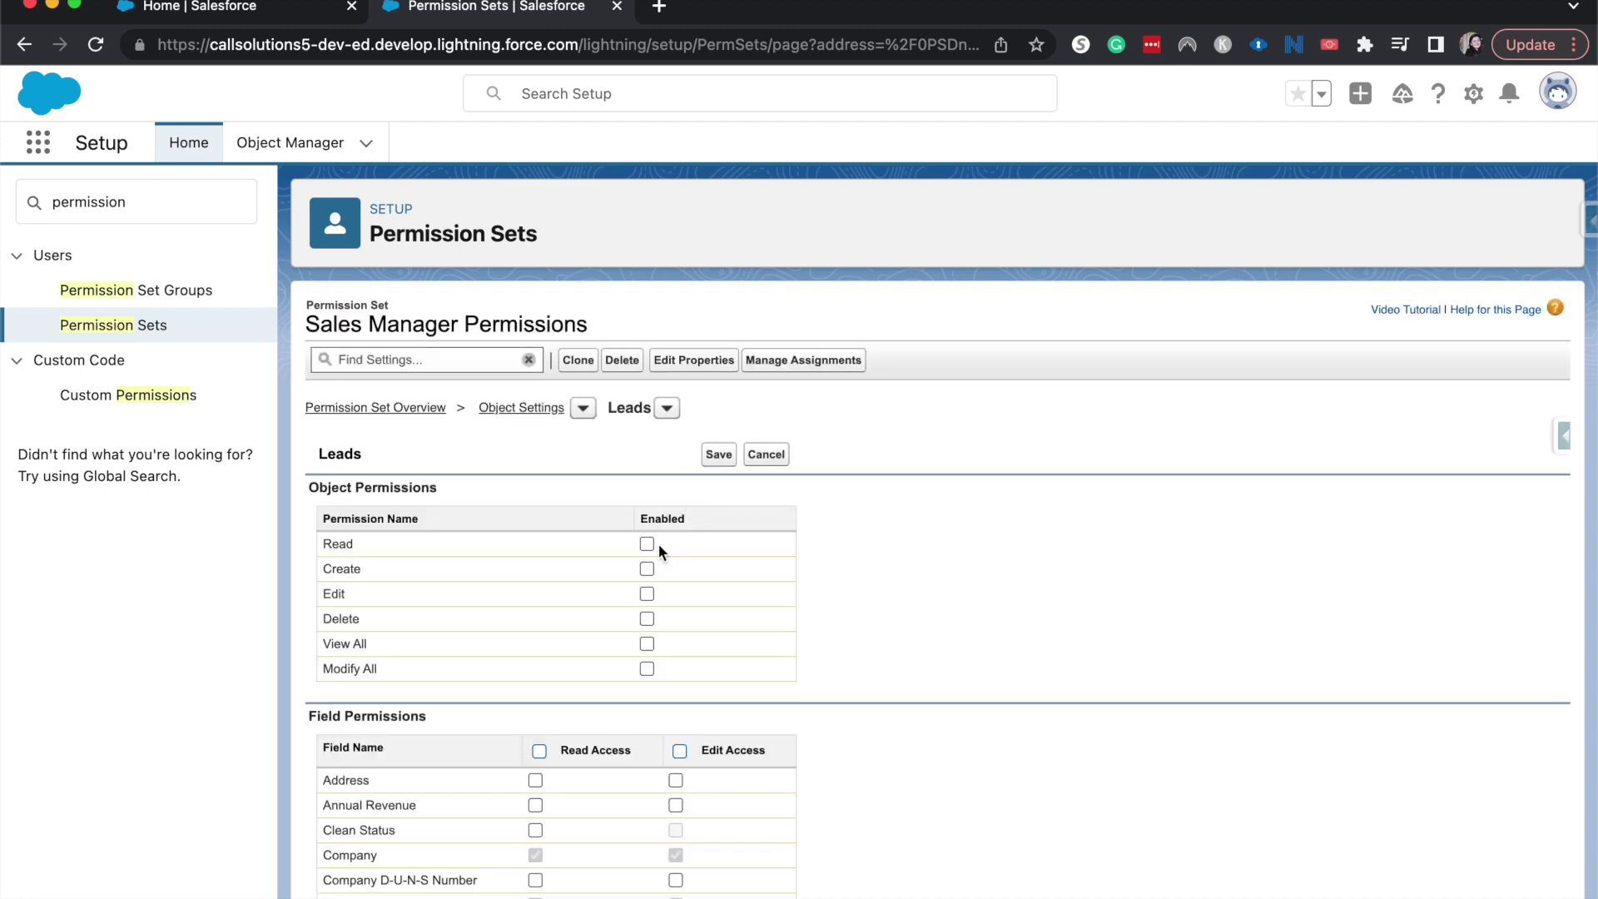
click(647, 643)
click(648, 618)
scroll(1101, 476, down, 5)
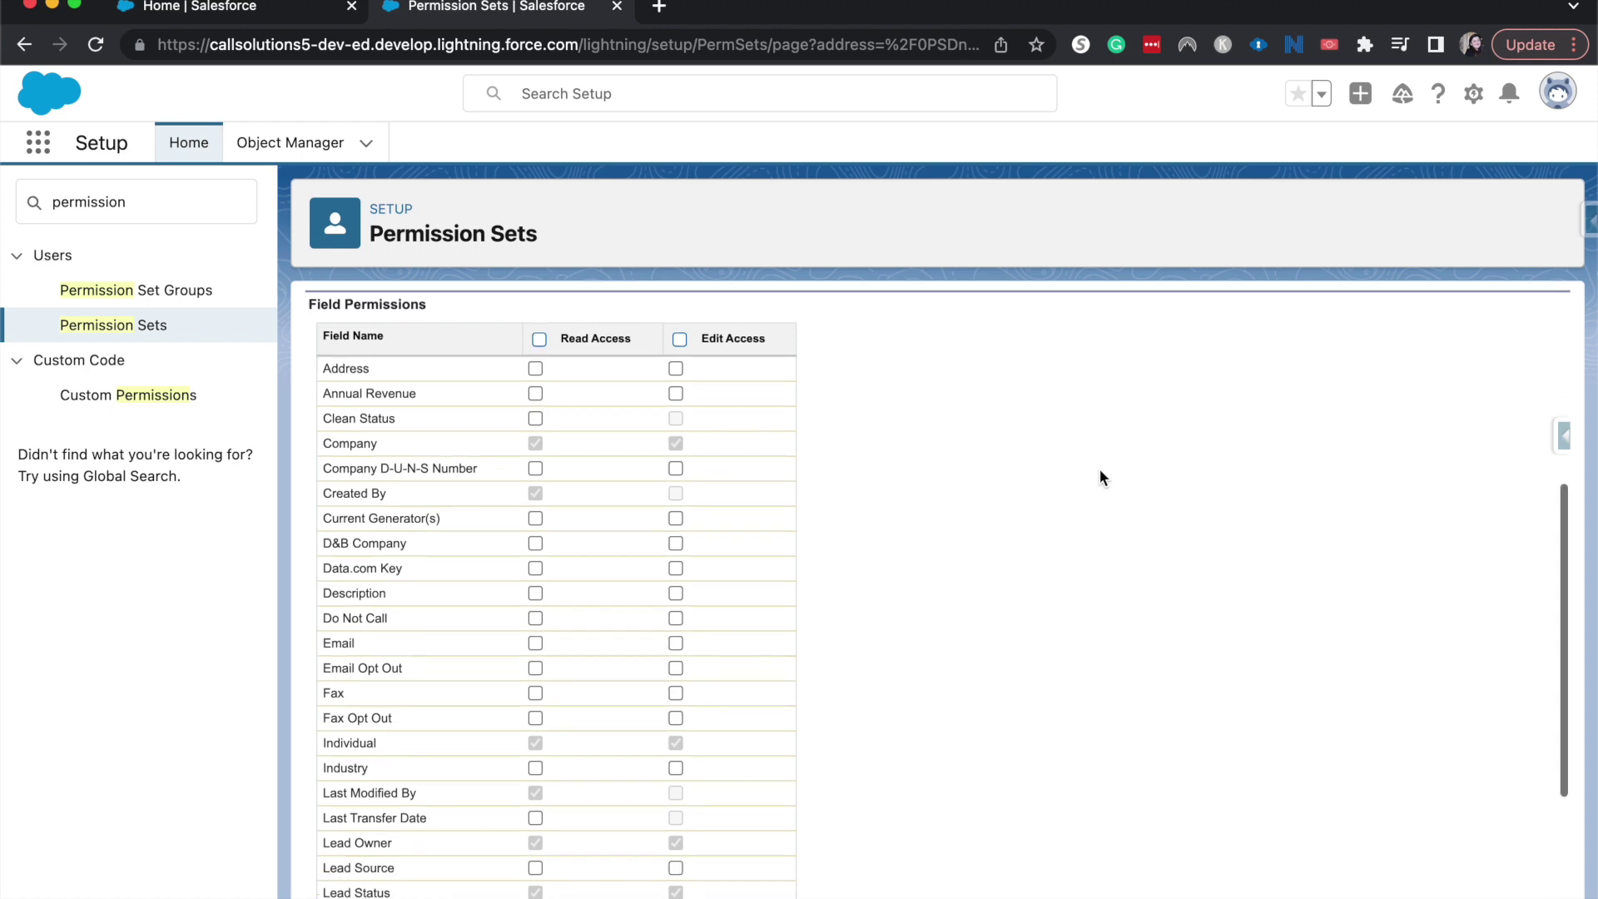
scroll(1099, 468, up, 5)
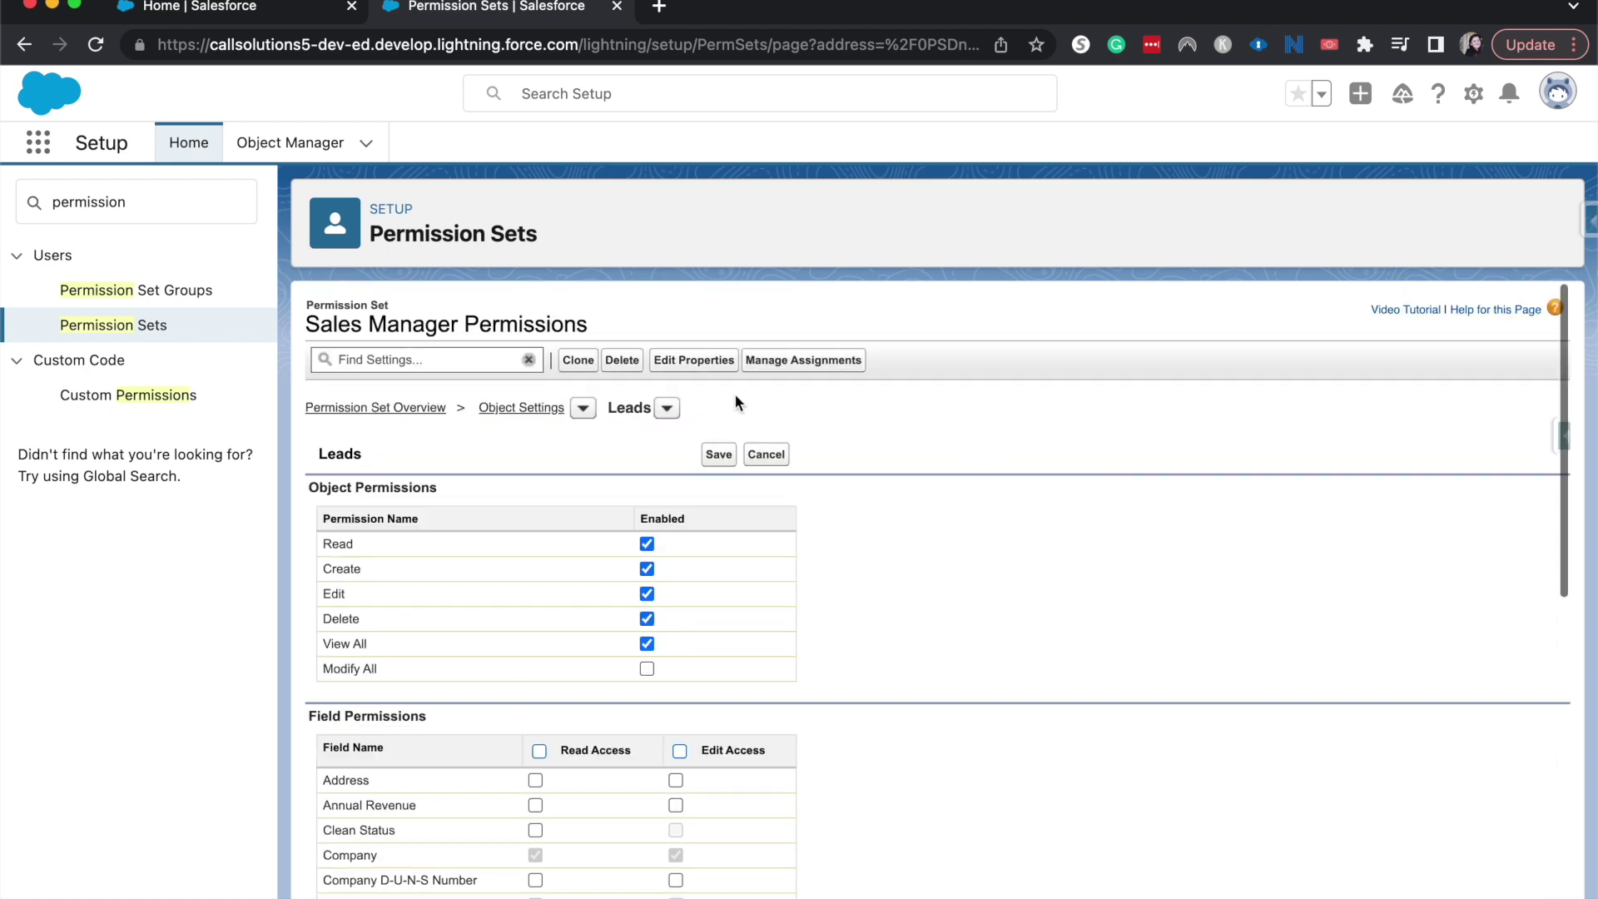
click(720, 454)
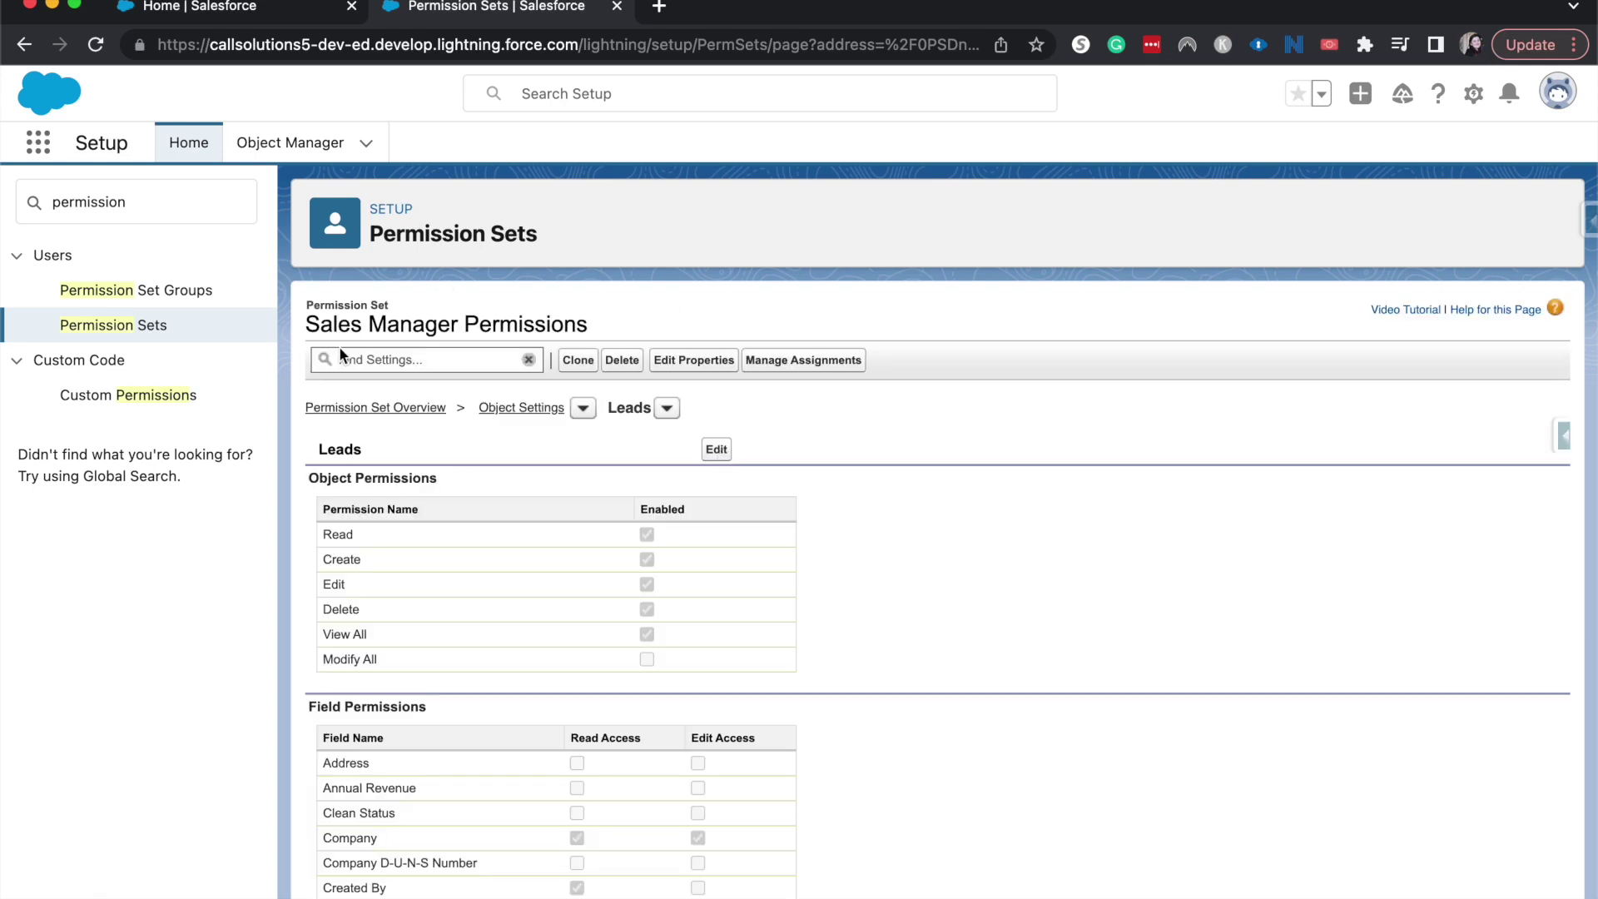
Step: Switch to Opportunities and grant Read, Create, Edit, Delete and View All, leaving Modify All off
click(669, 410)
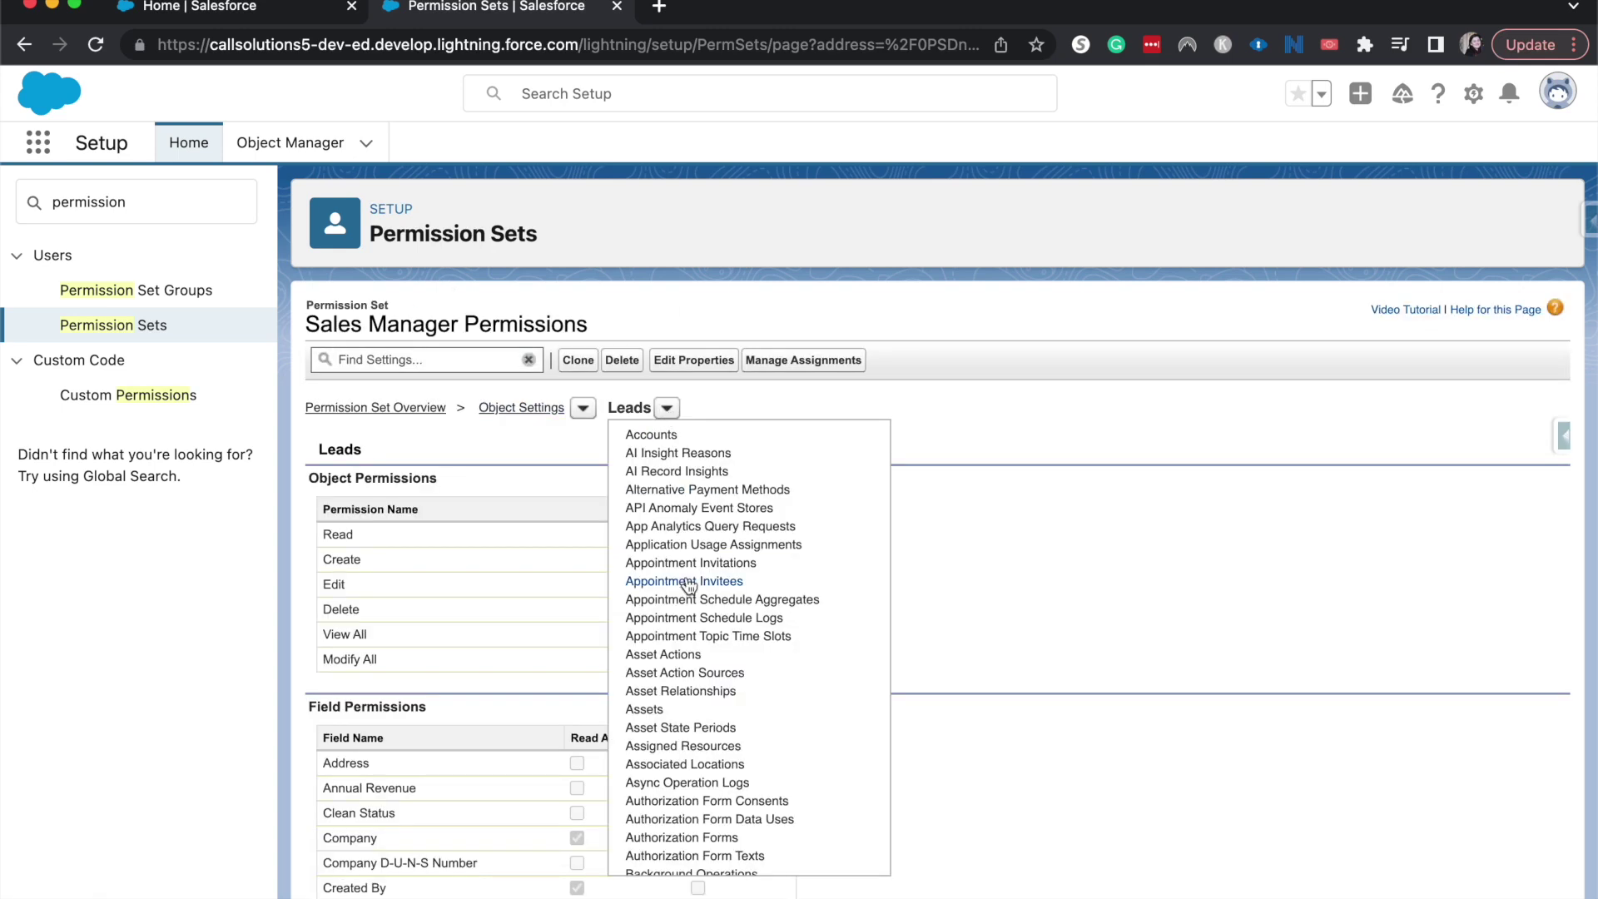
scroll(687, 586, down, 20)
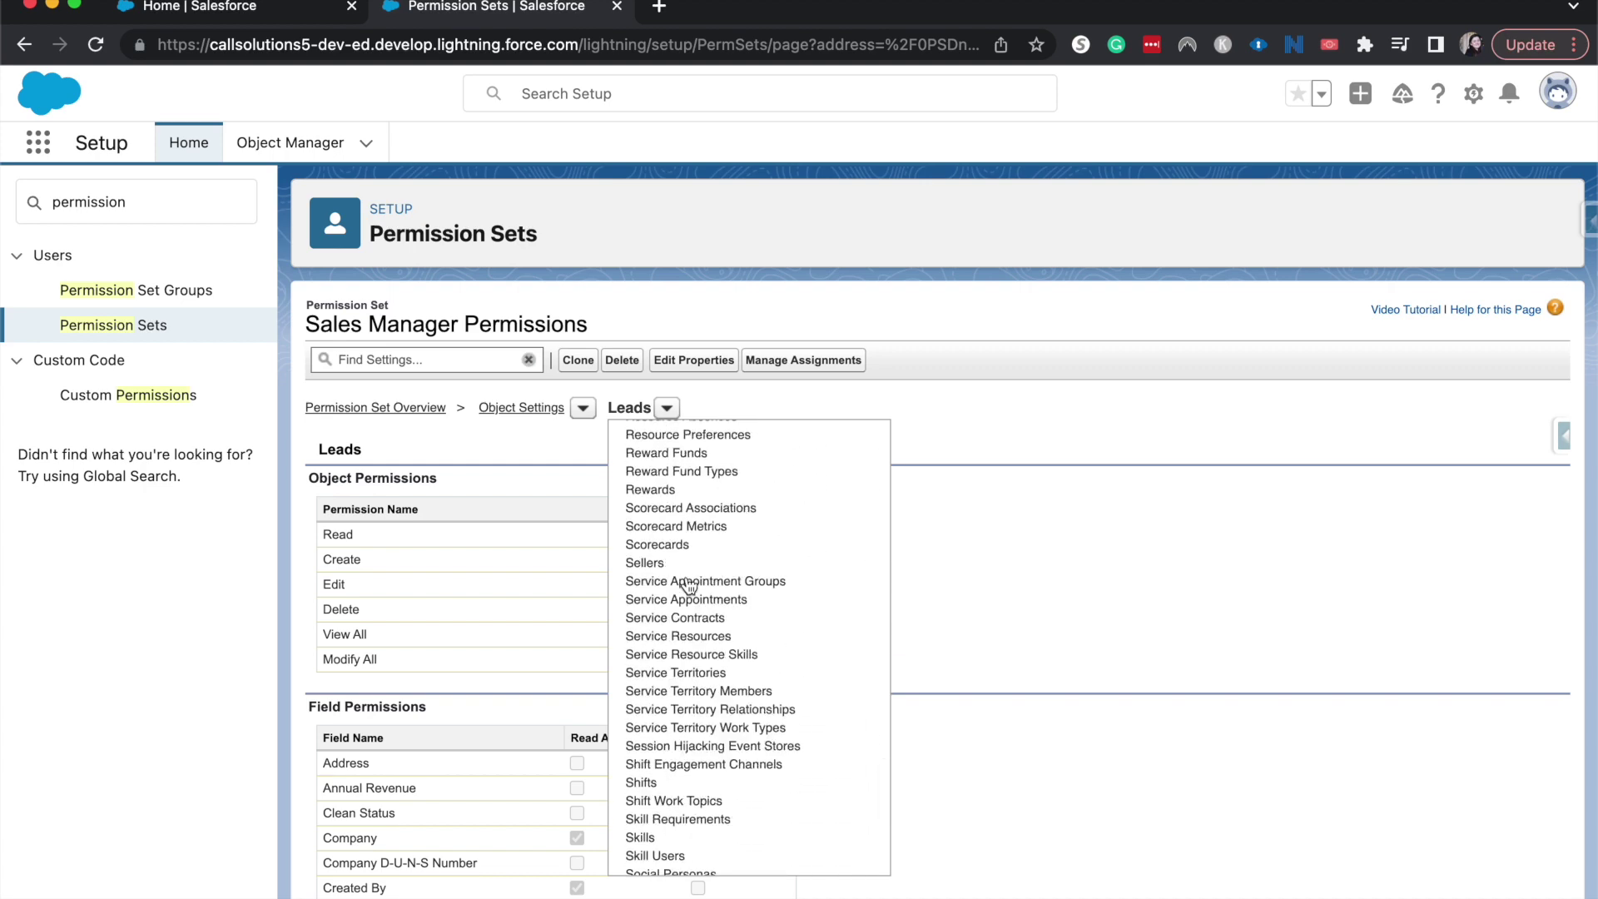
scroll(687, 587, down, 10)
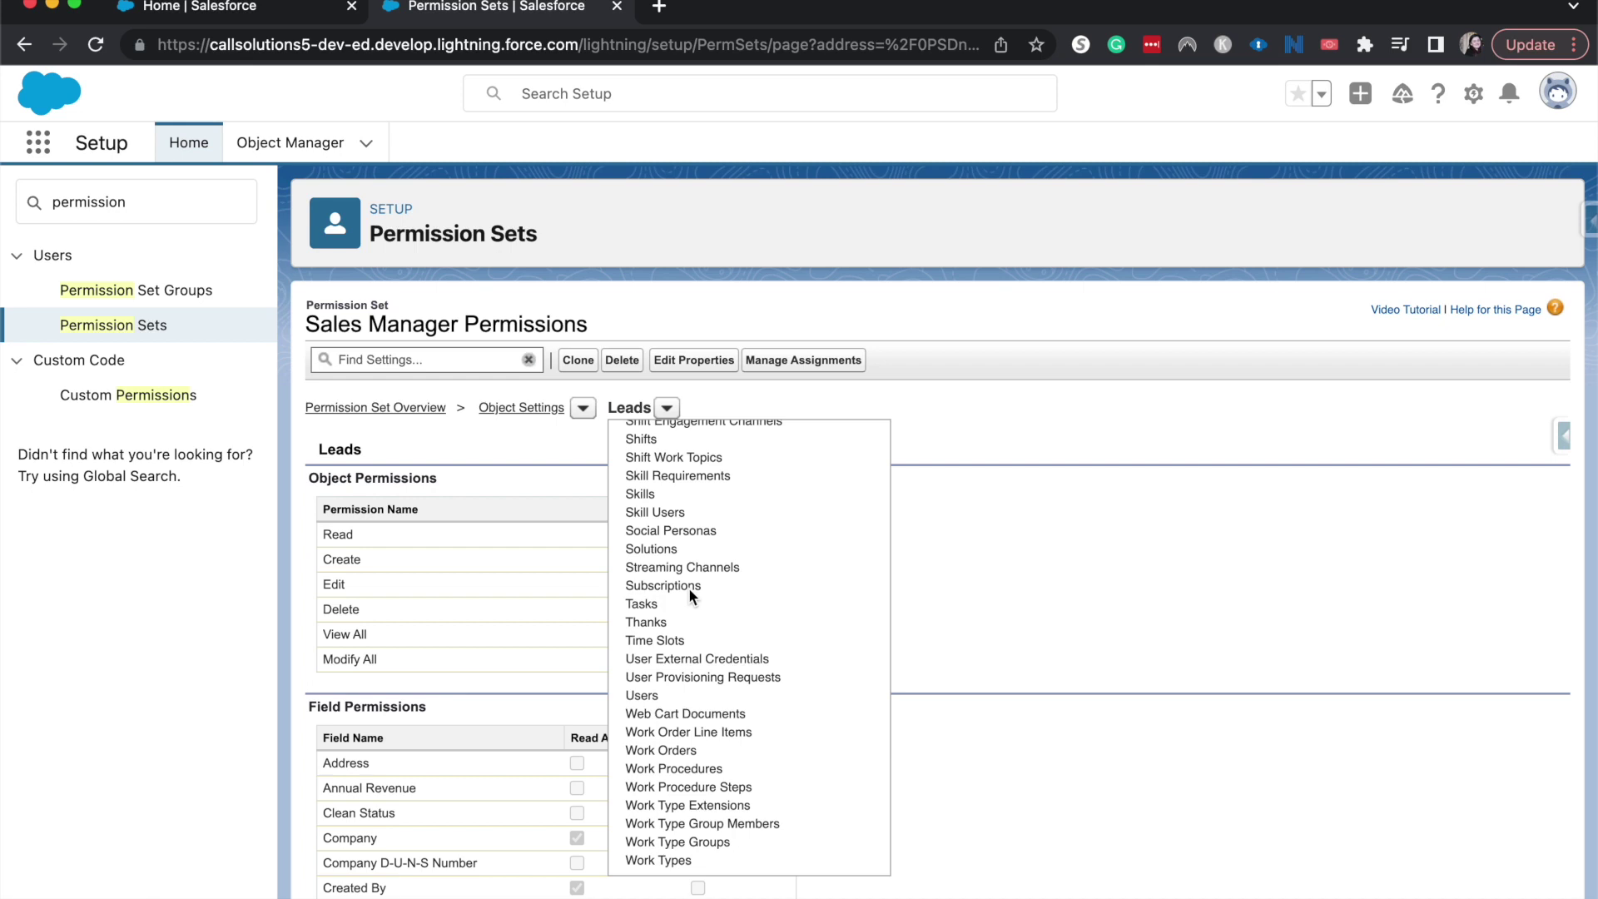
scroll(688, 588, up, 5)
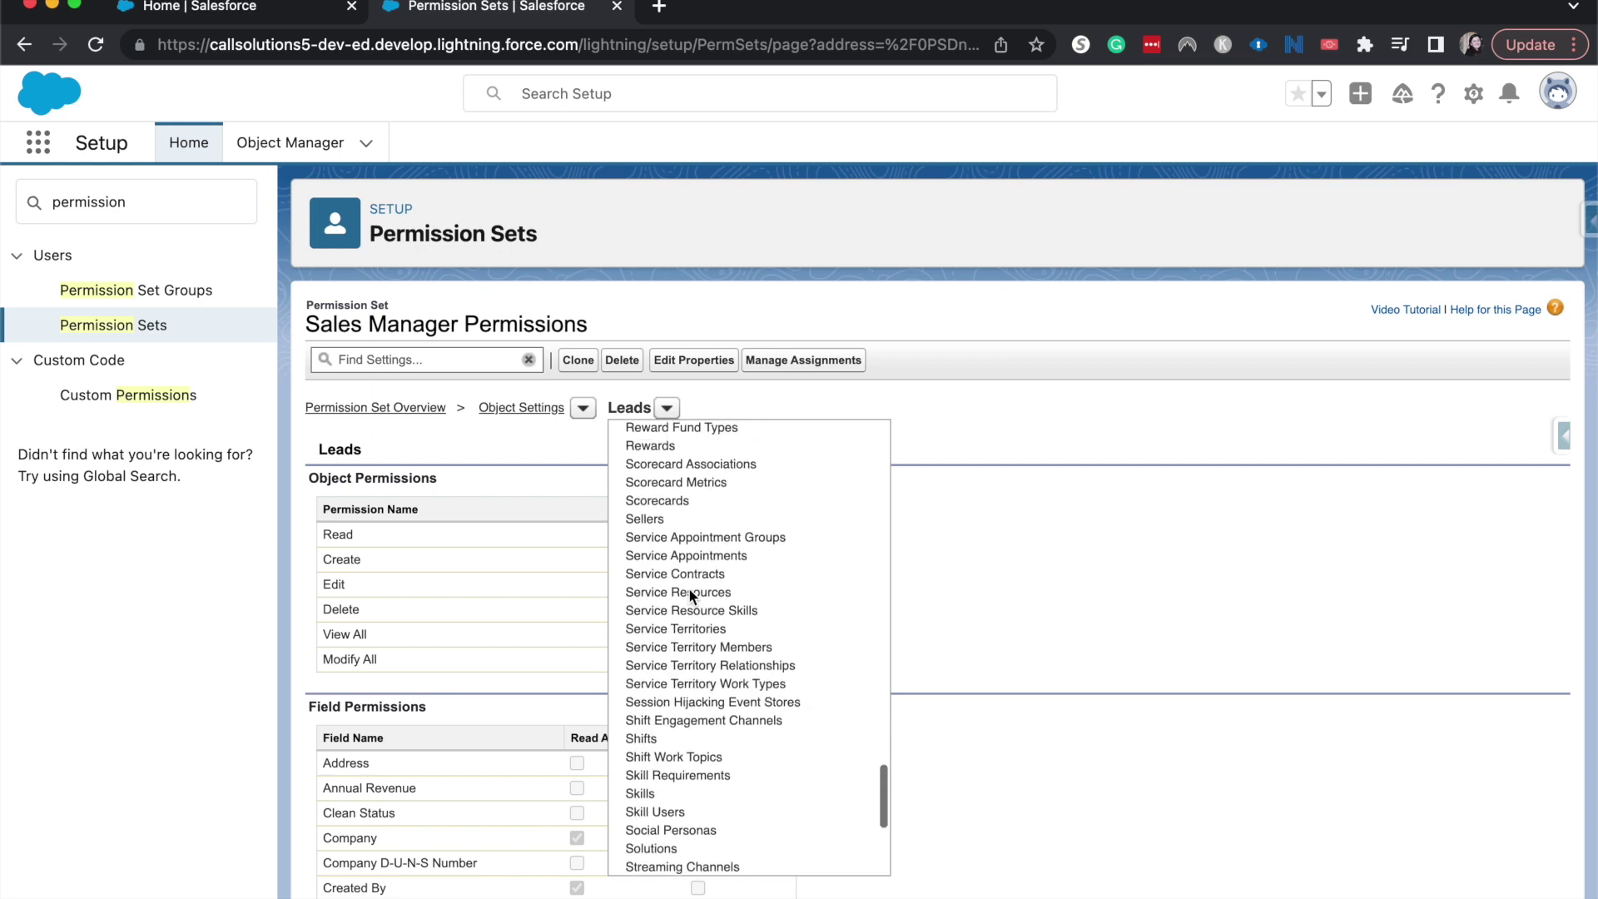
scroll(689, 591, up, 5)
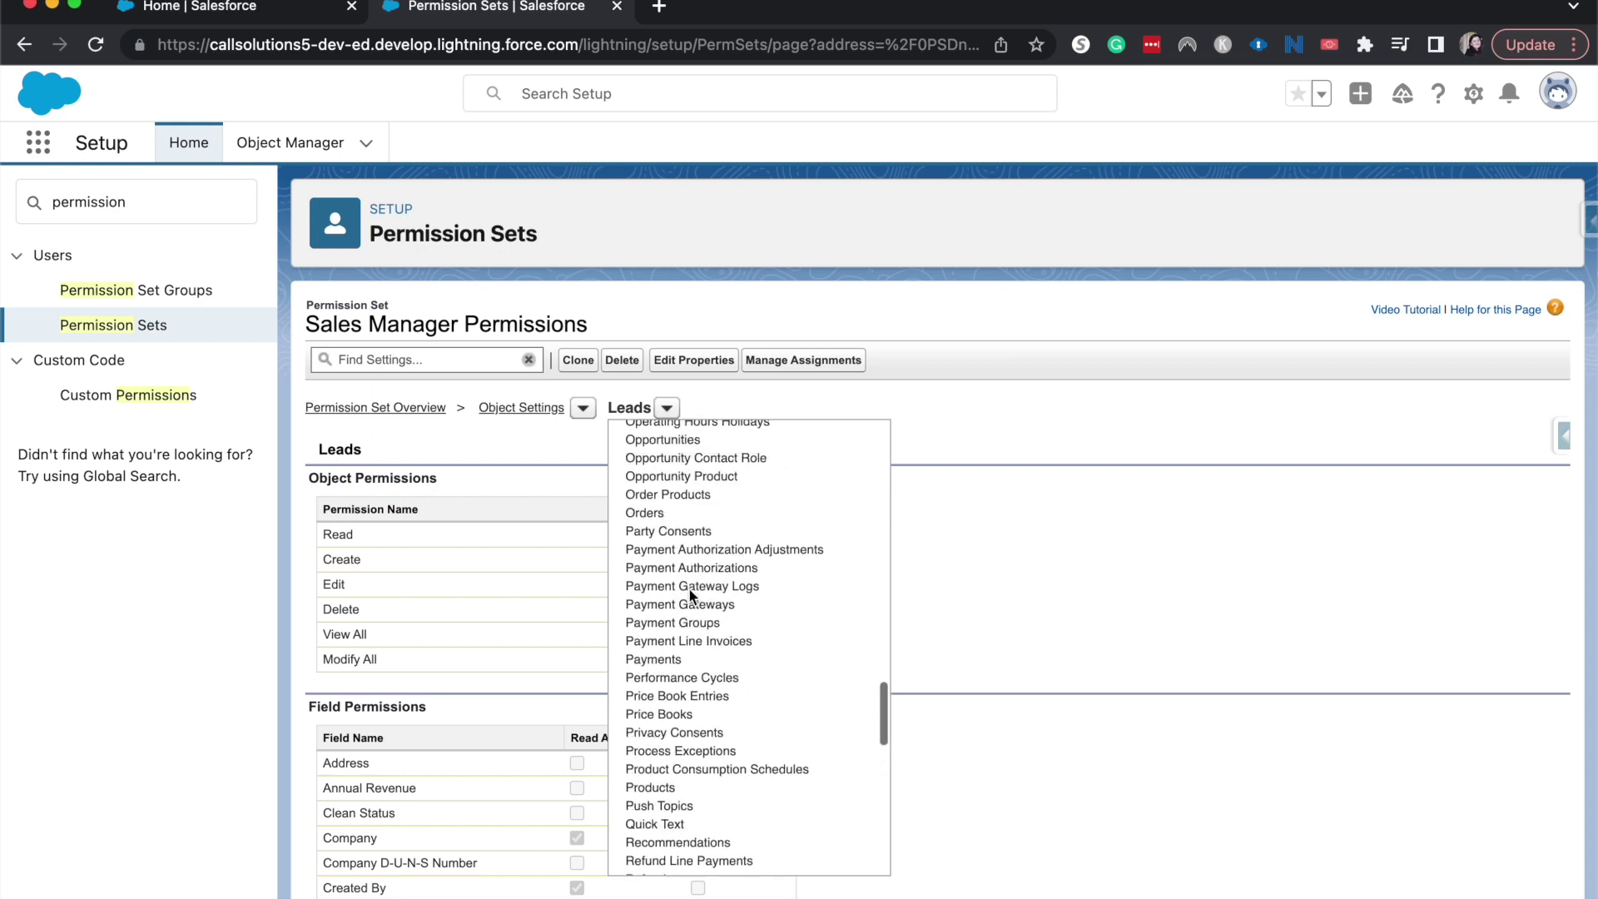
scroll(689, 590, up, 2)
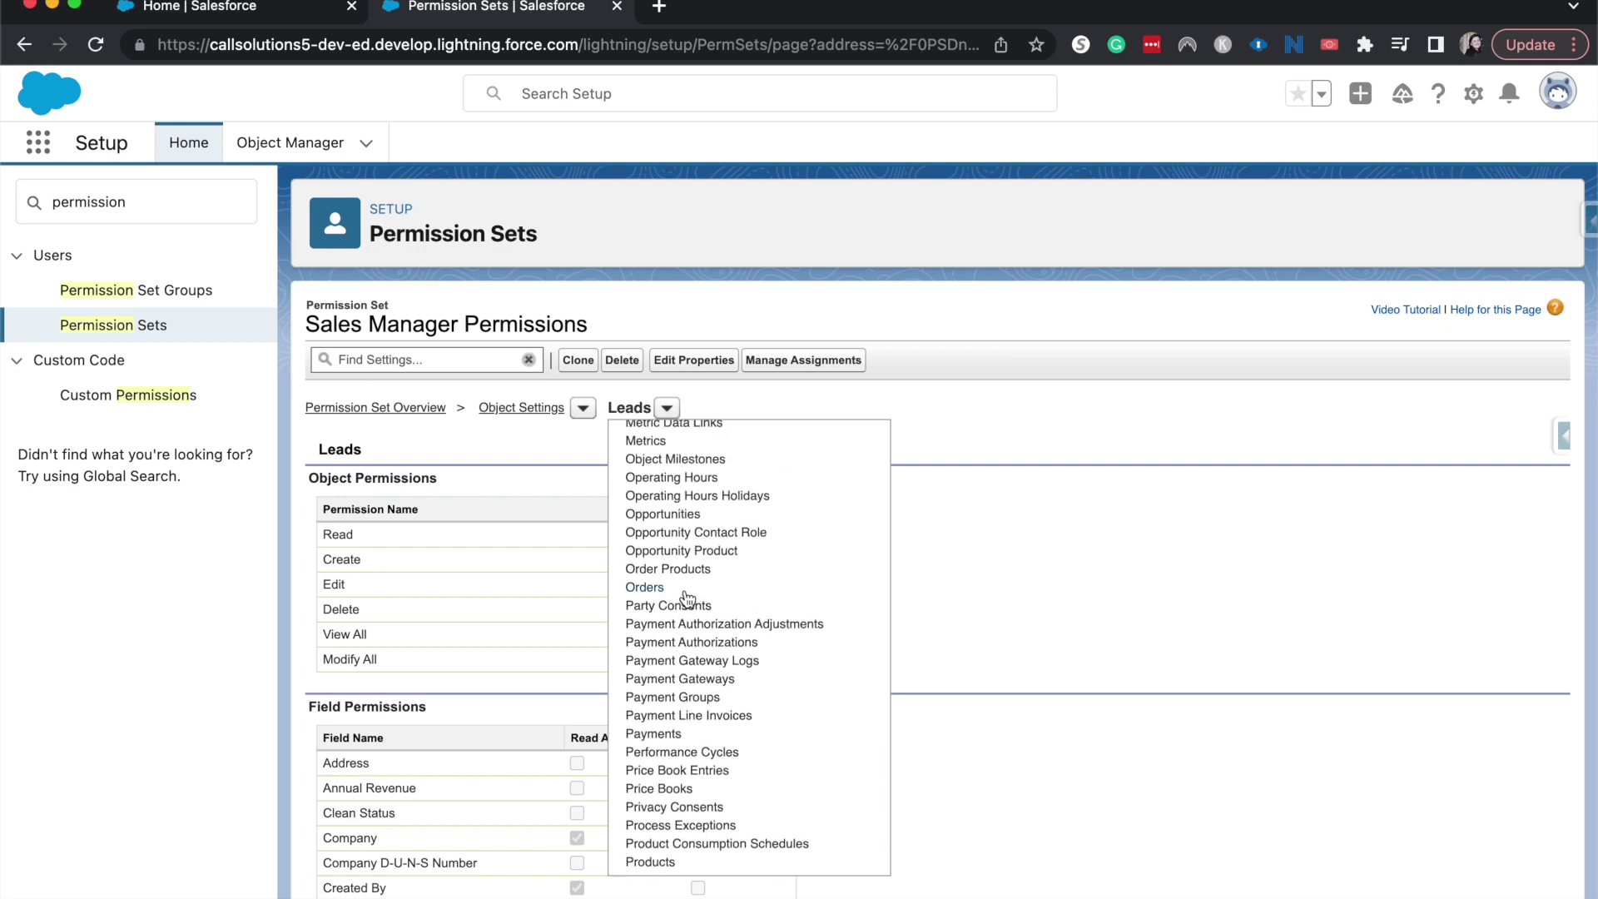
click(654, 529)
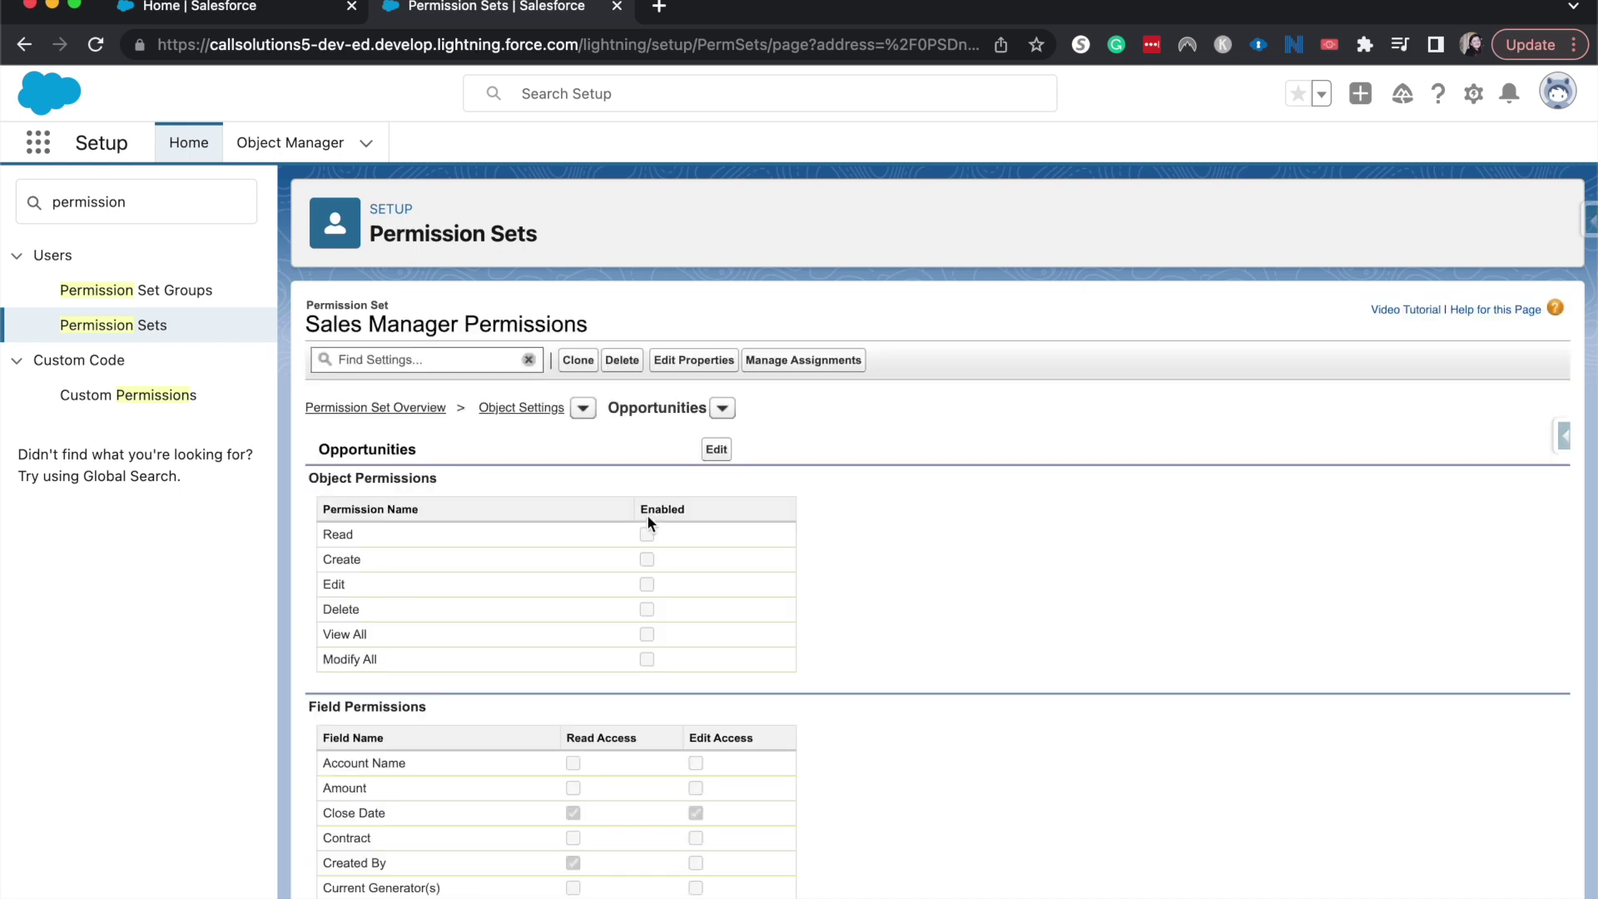
click(714, 449)
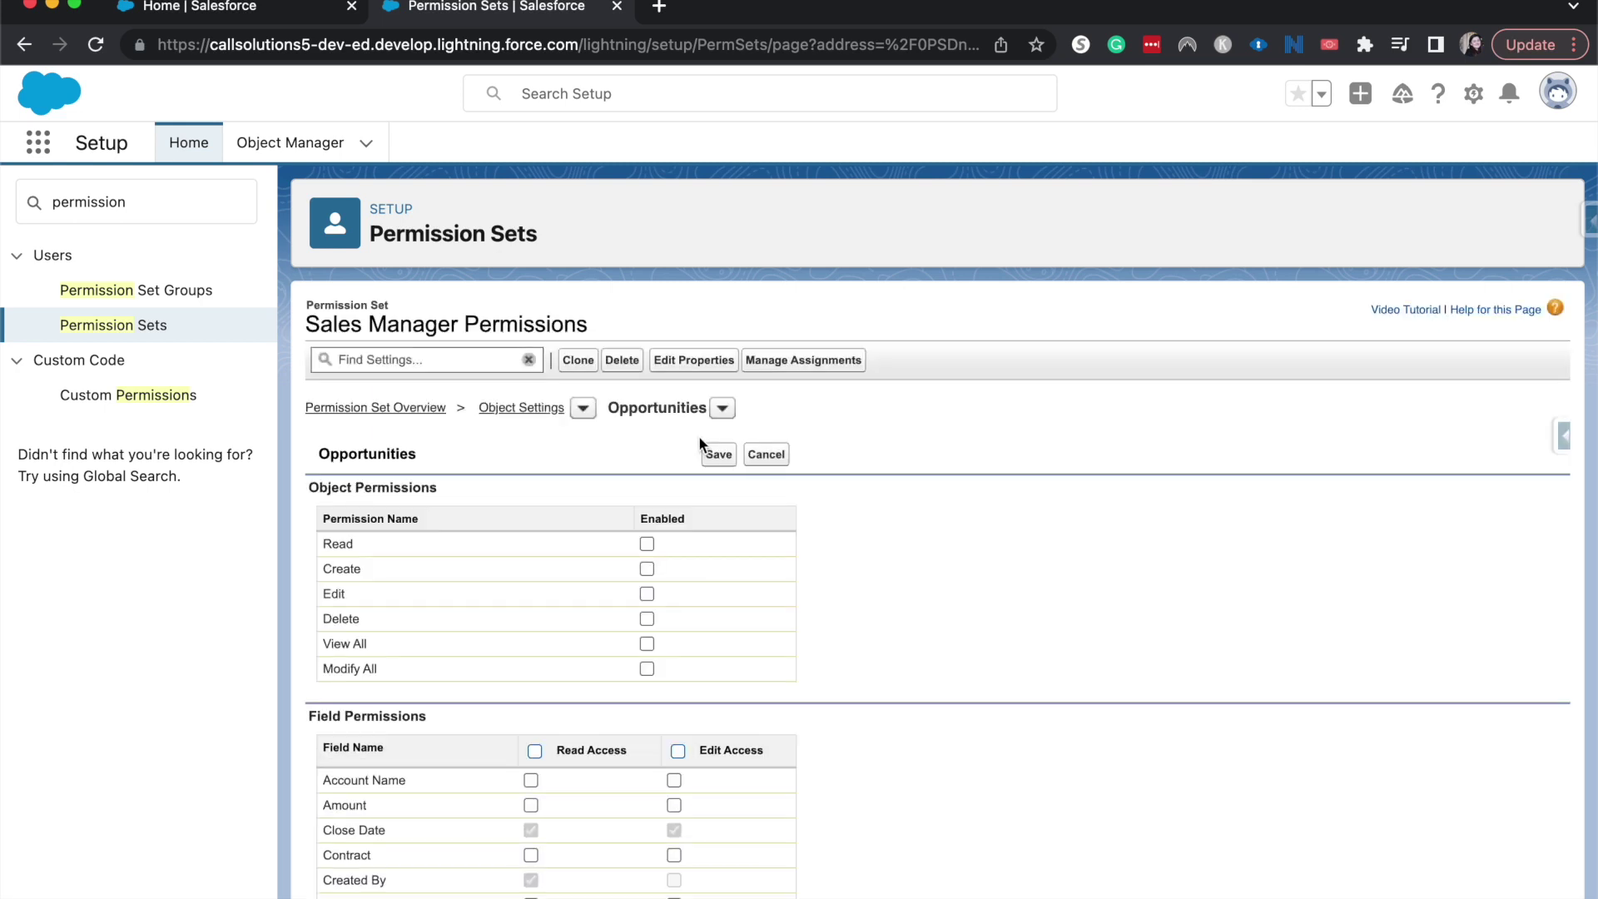
click(644, 640)
click(647, 619)
click(716, 457)
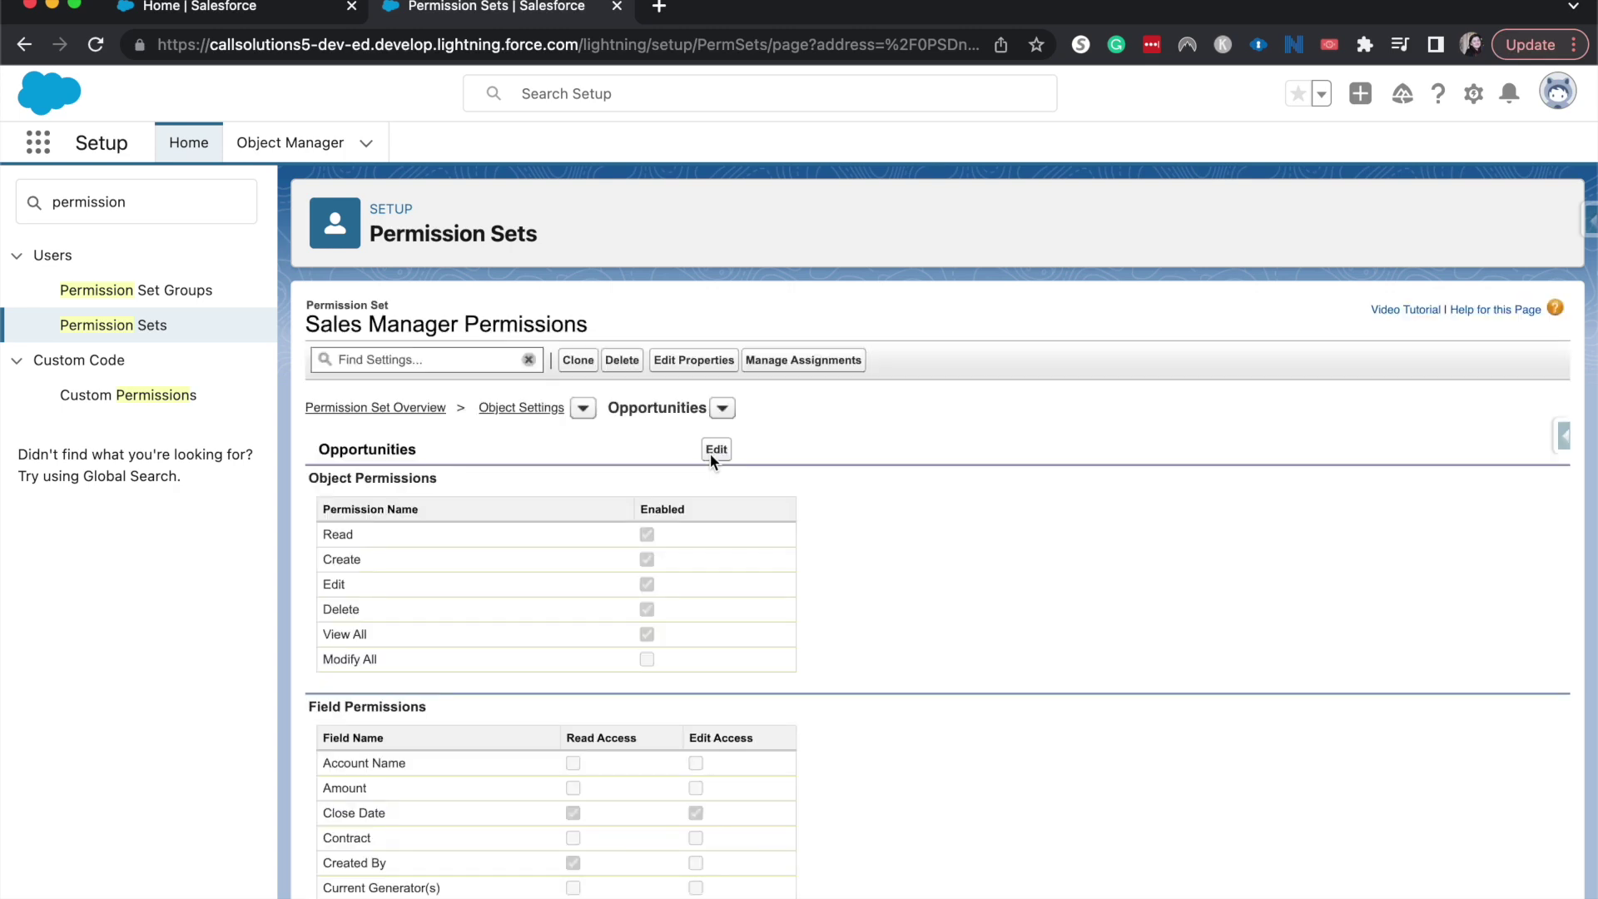
Step: Add an assignment for the Branch Manager user, selected from the All Users list view
click(796, 364)
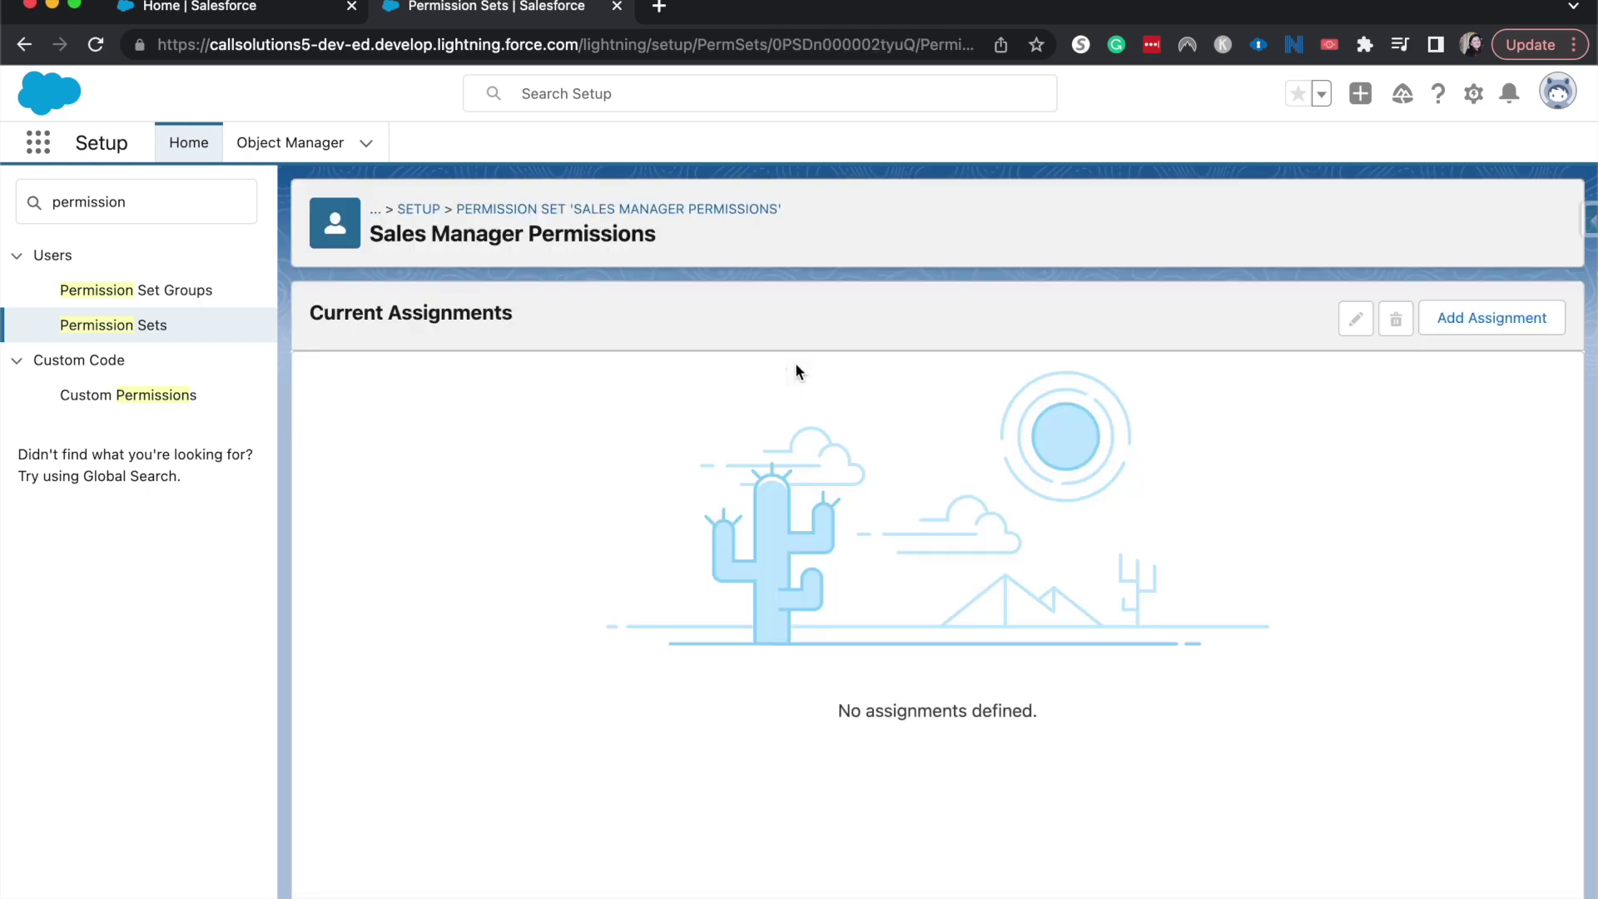
click(1442, 327)
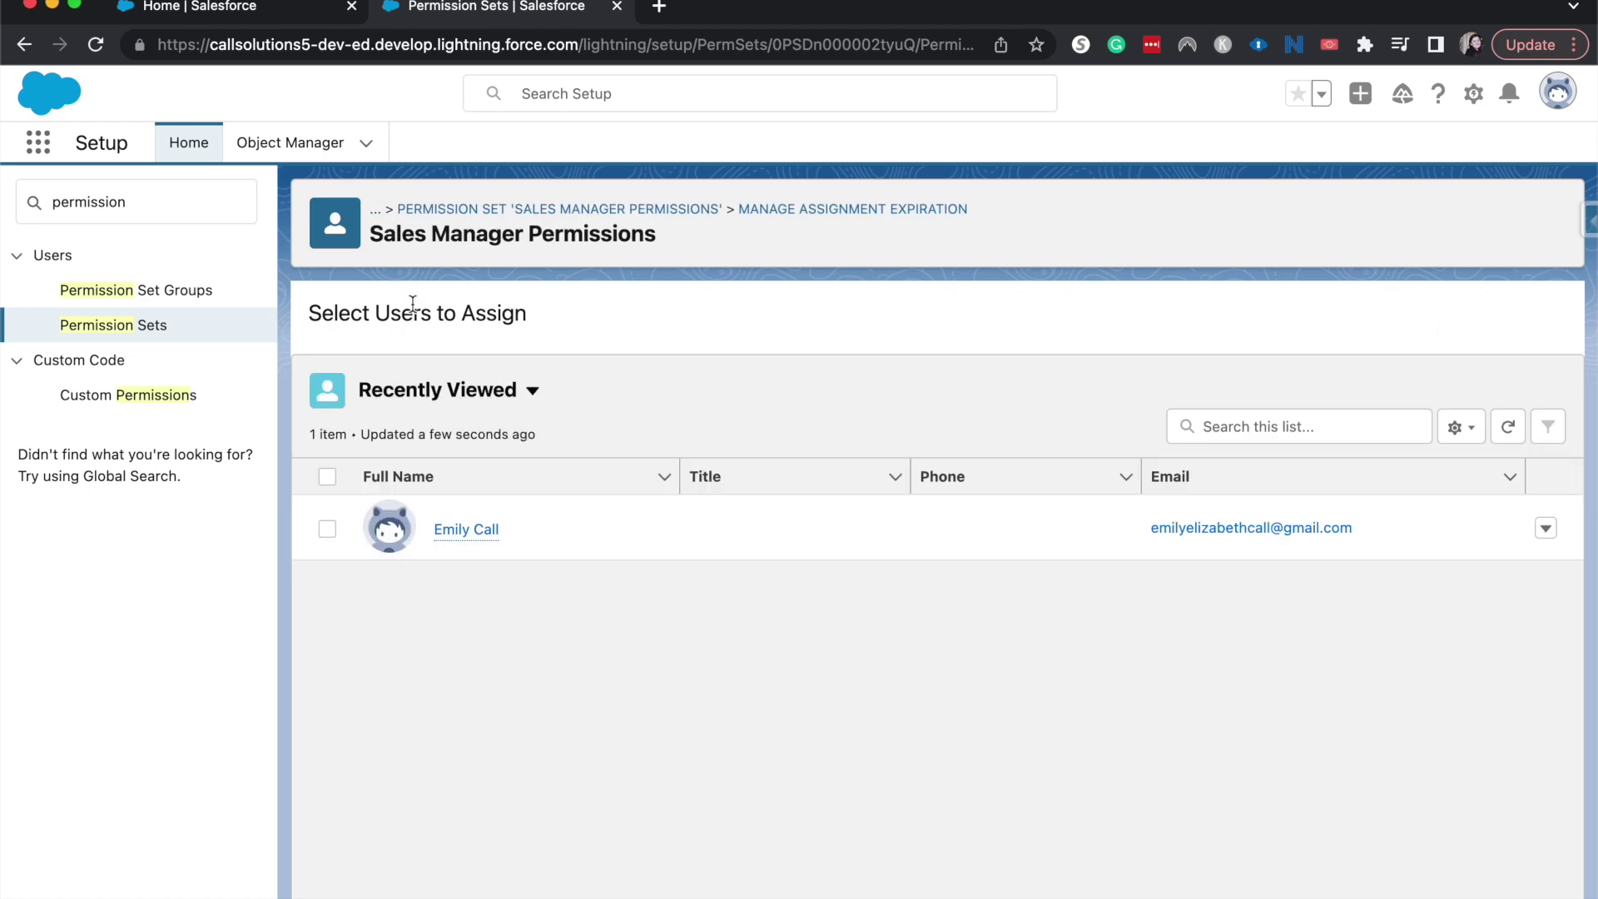
click(437, 393)
click(468, 543)
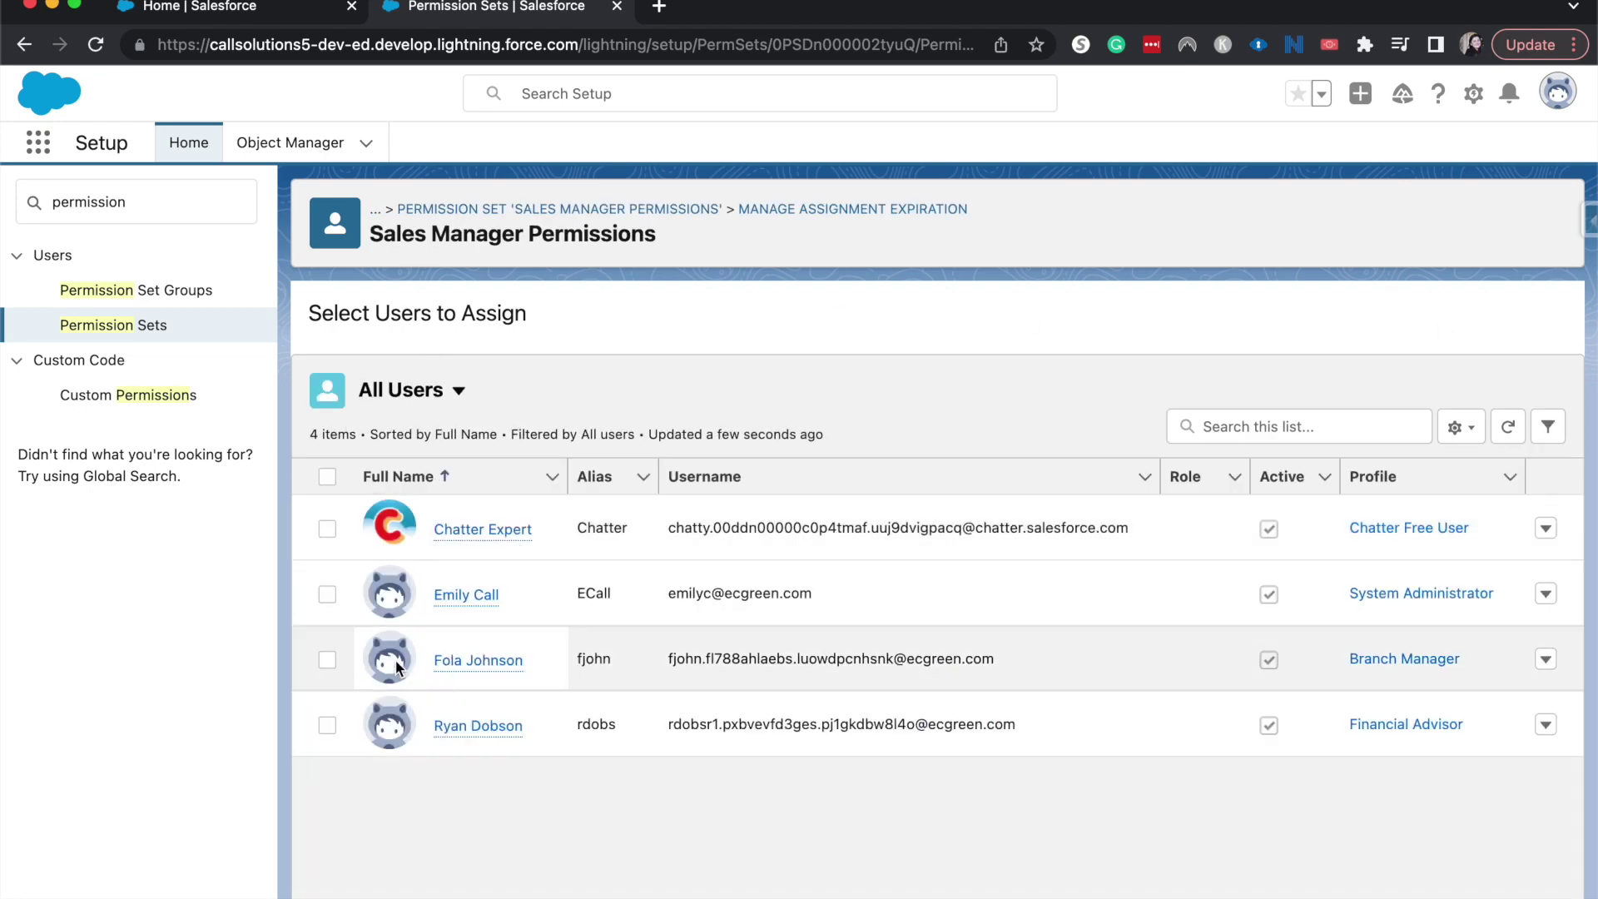
click(328, 662)
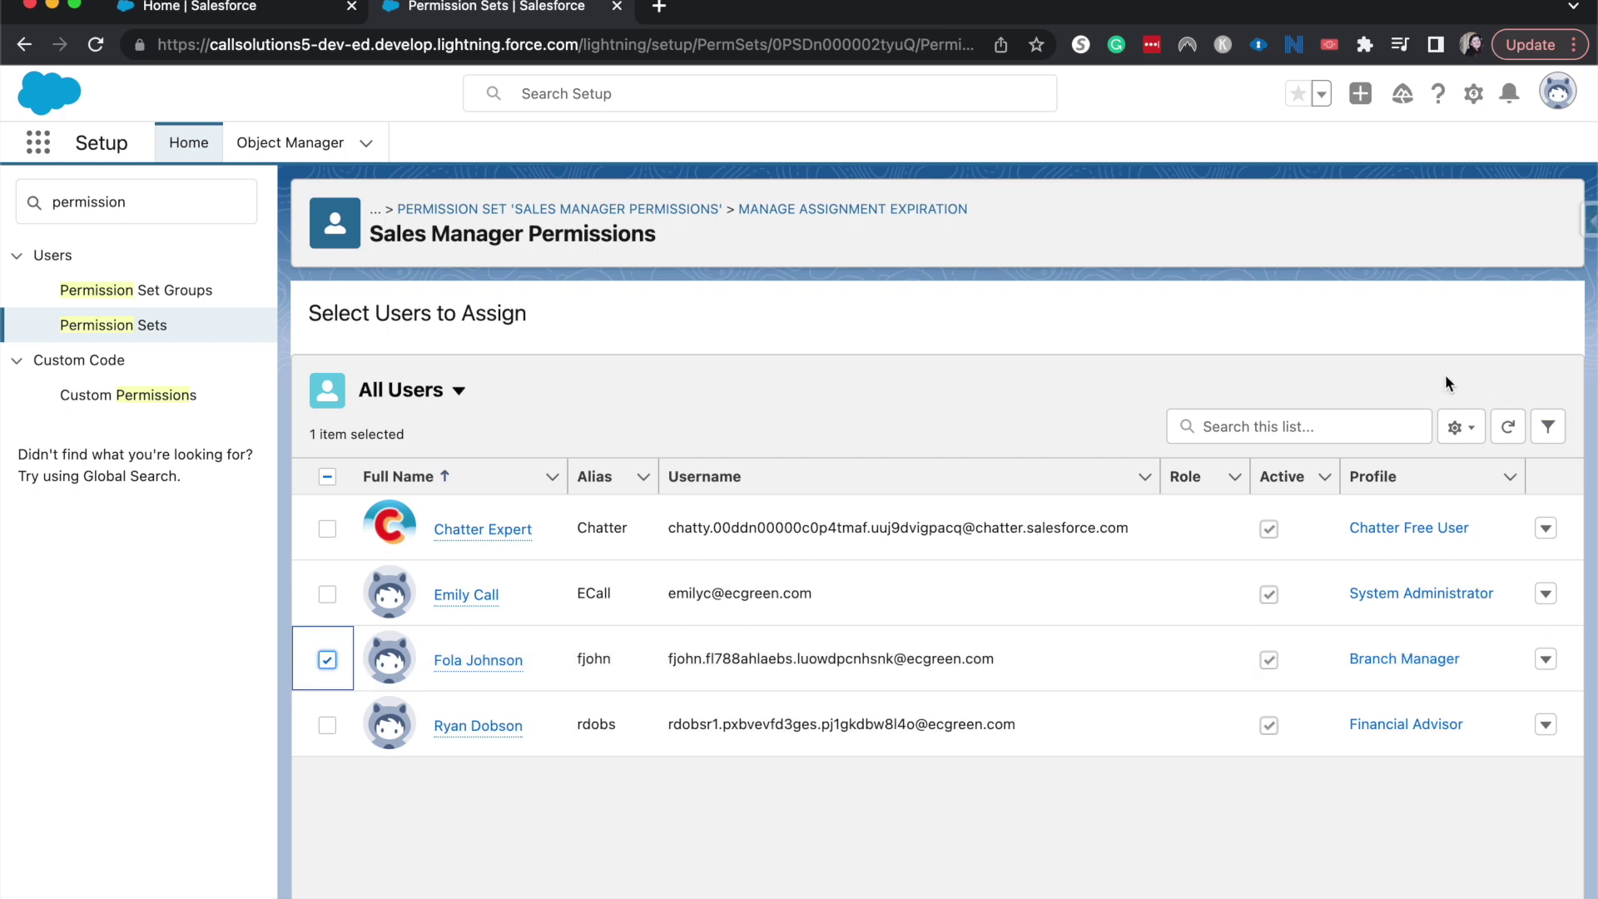
scroll(1446, 852, down, 3)
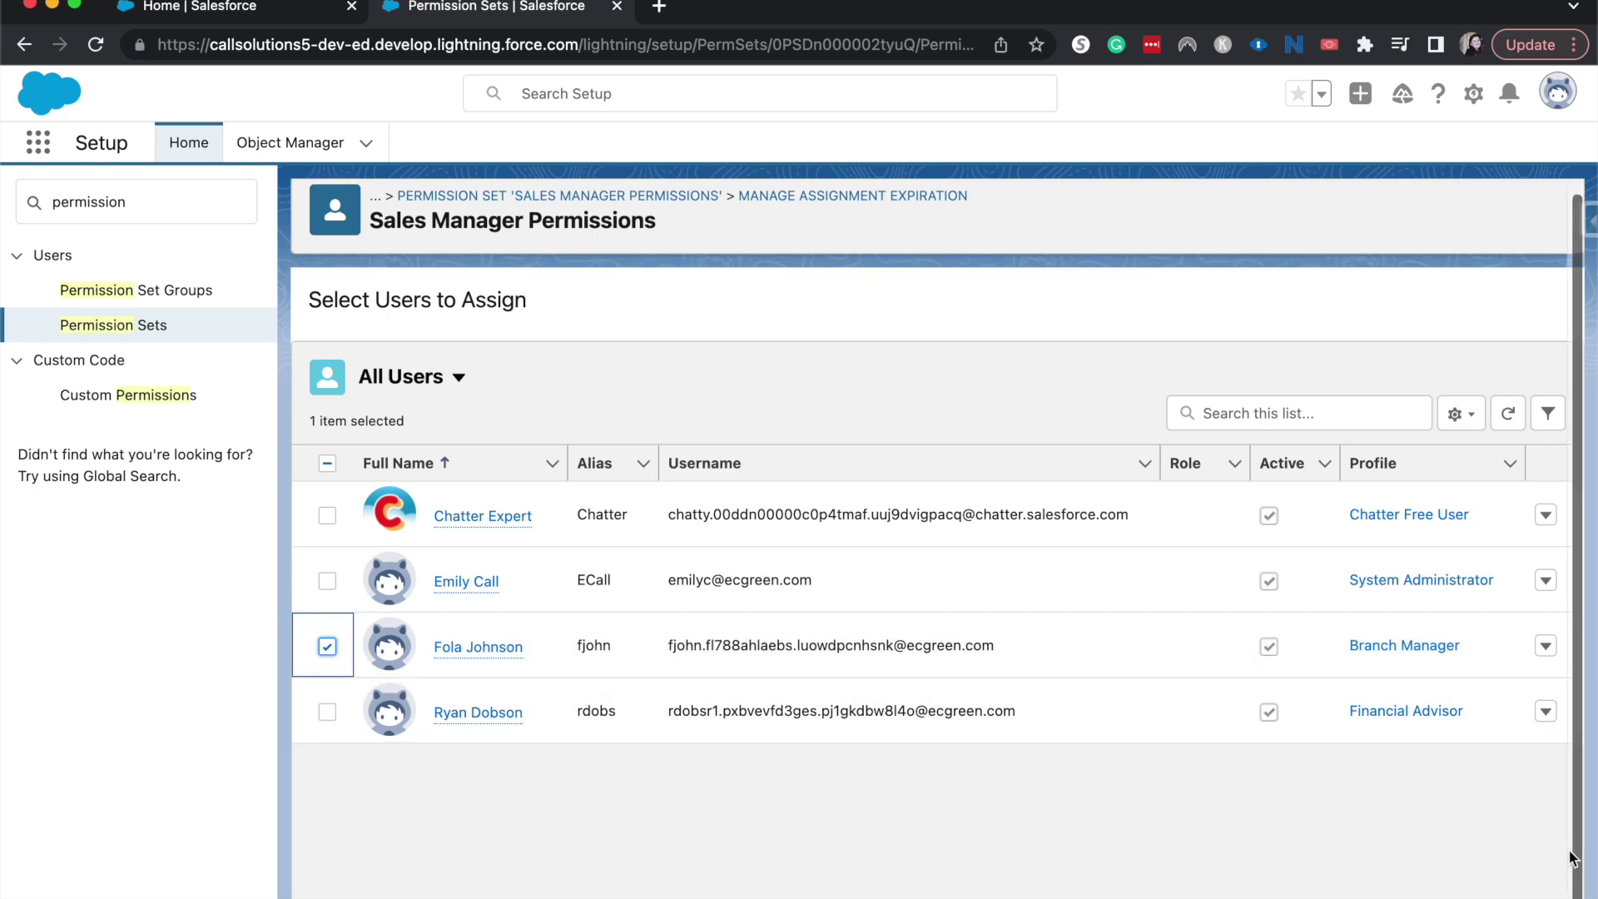
click(1532, 895)
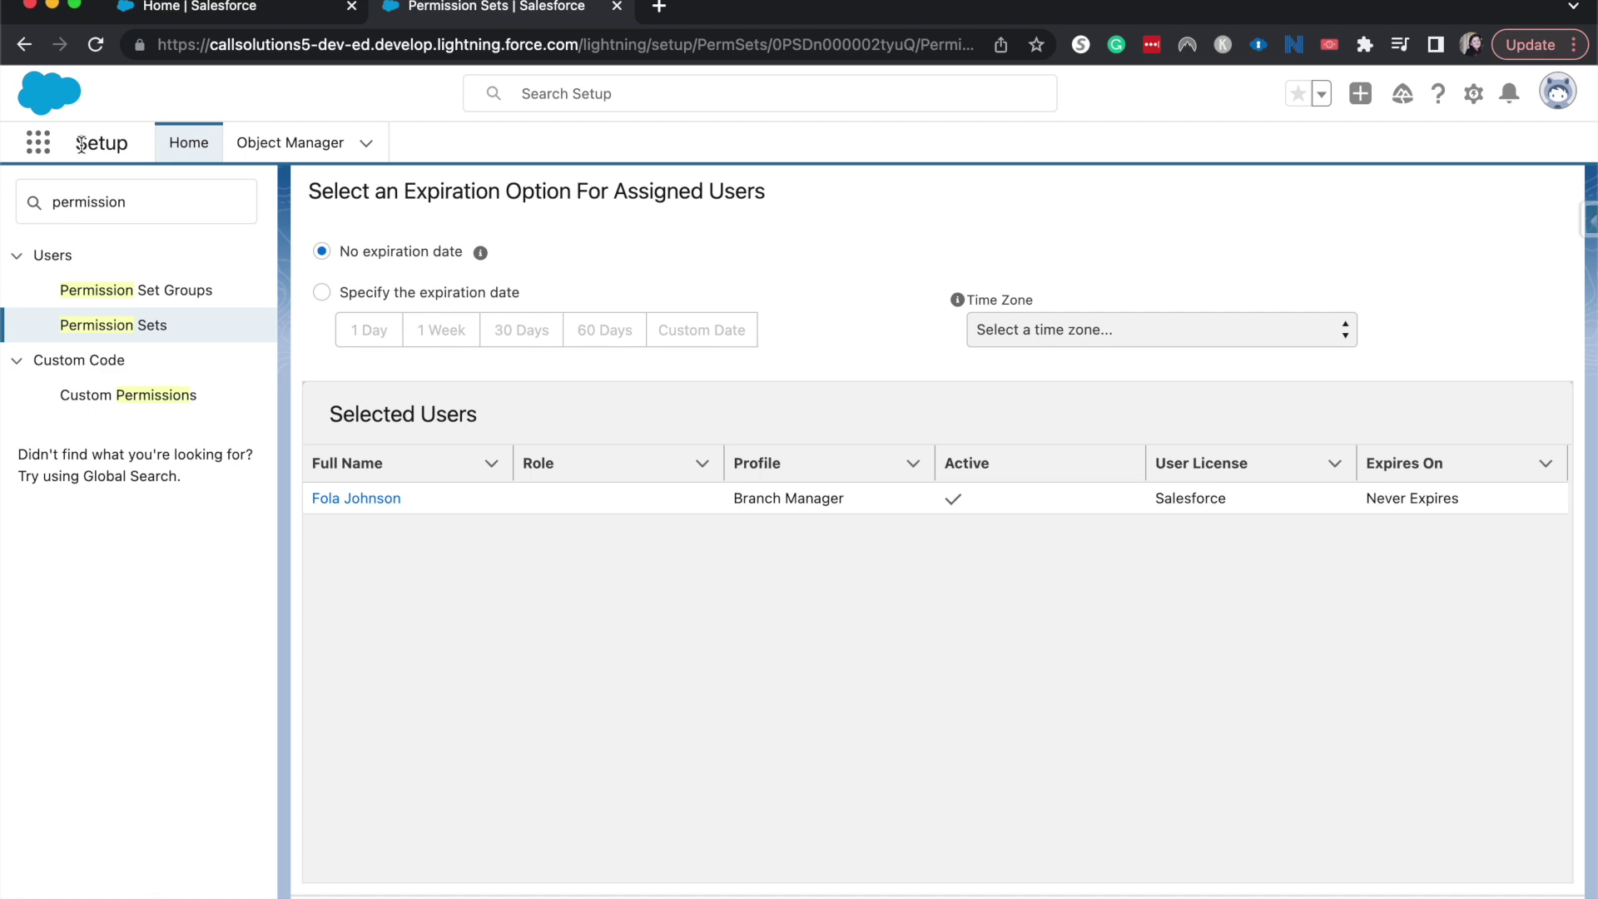
Step: Set a custom expiration date of April 29, 2023 and complete the Branch Manager assignment
scroll(451, 321, up, 2)
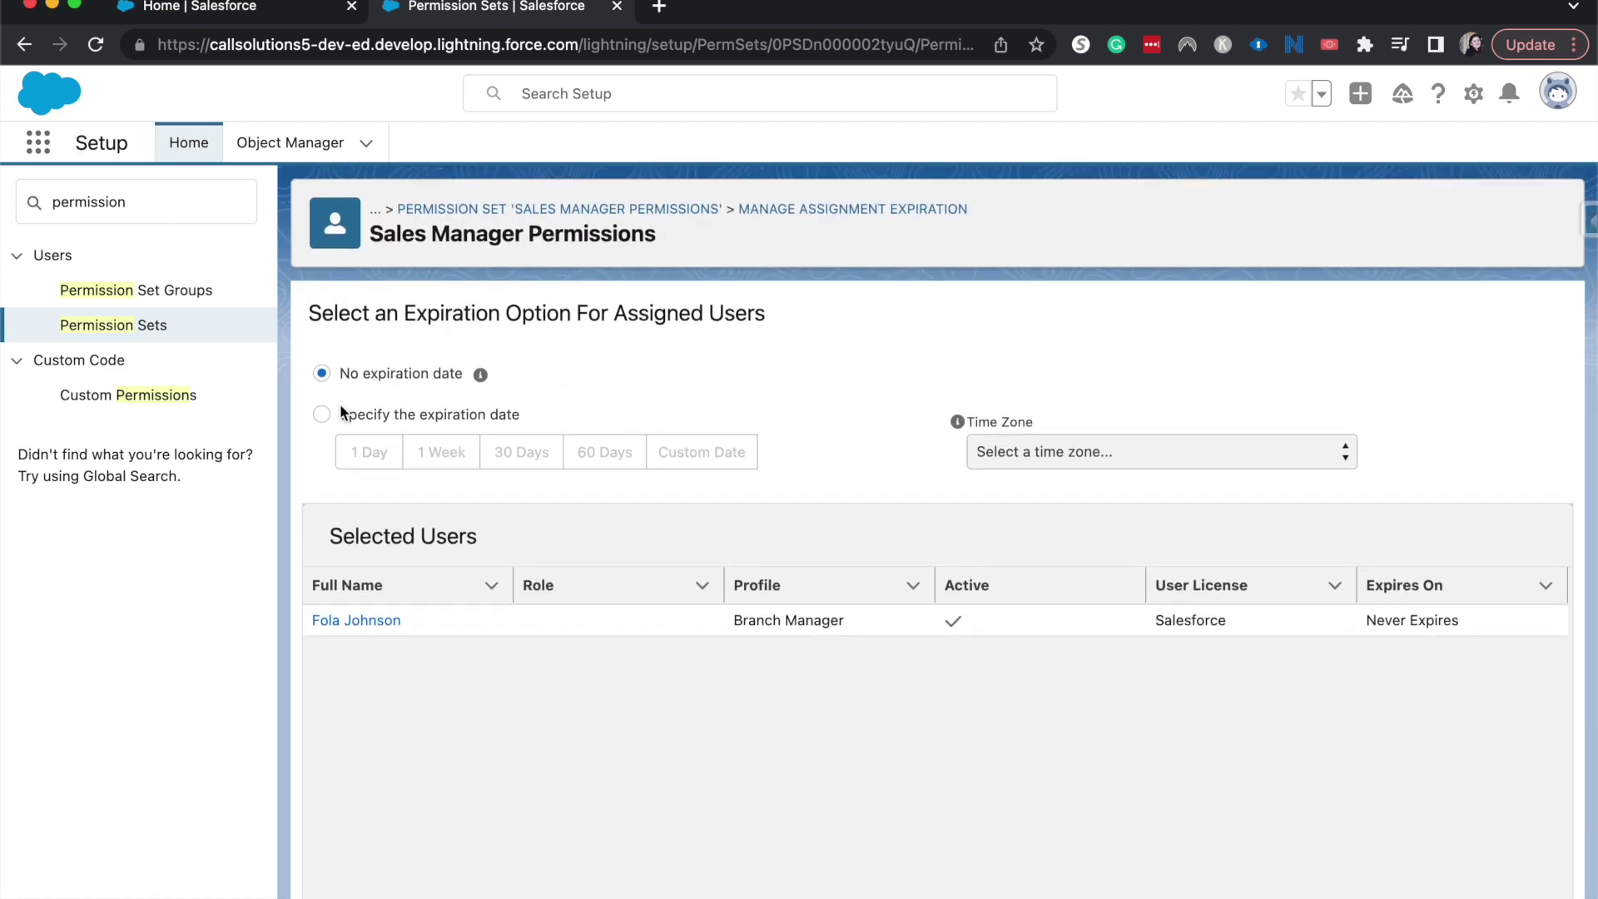
click(320, 412)
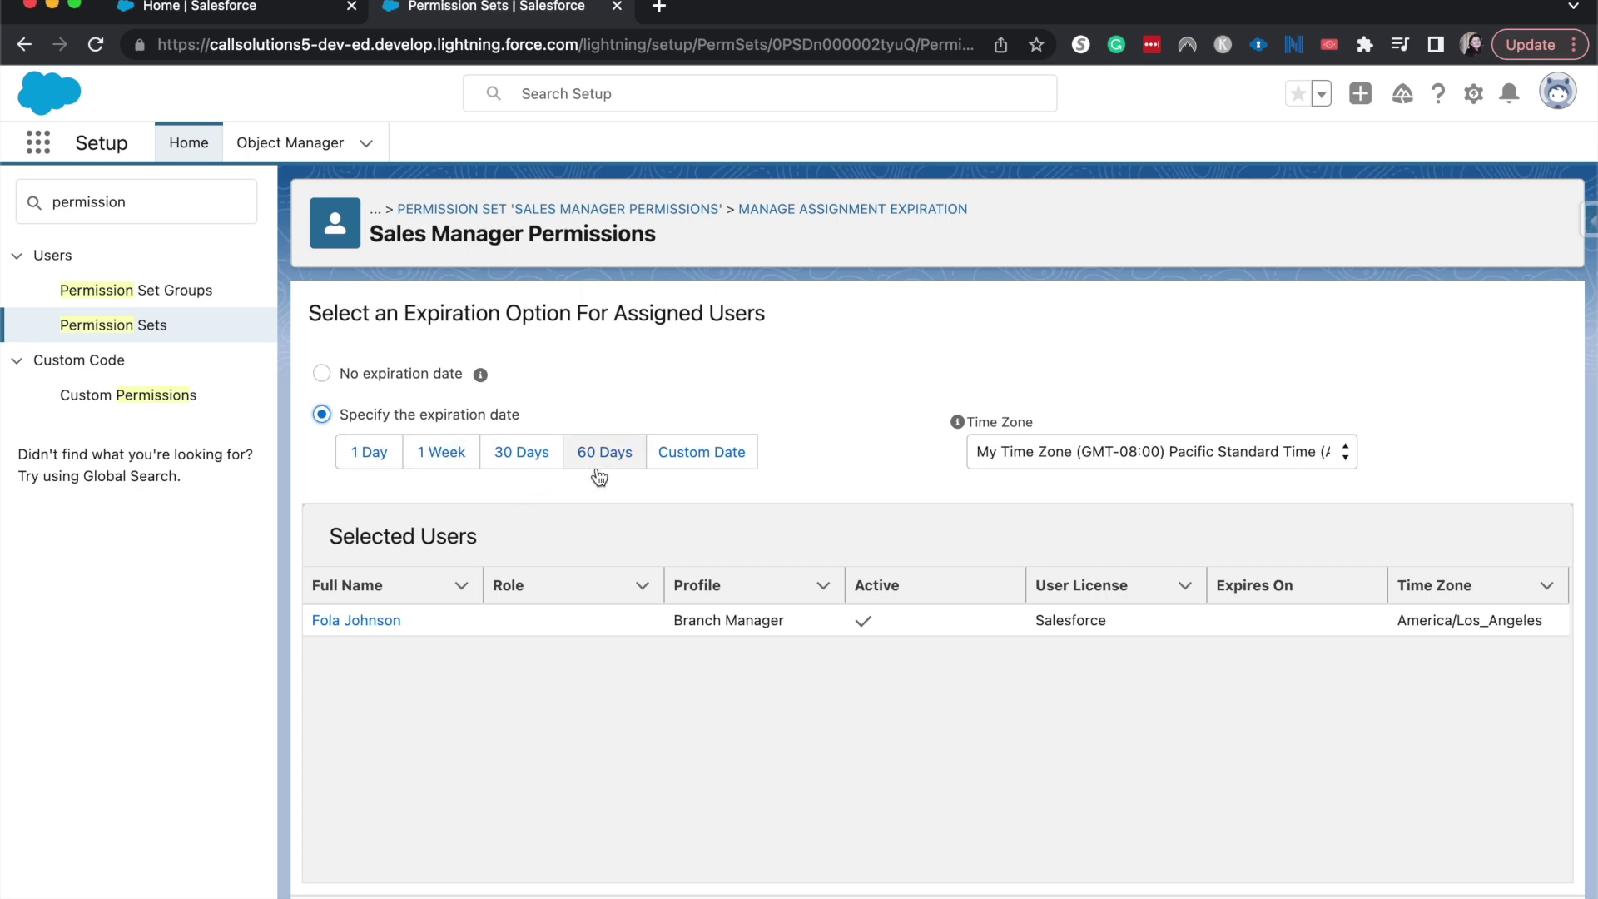
click(656, 464)
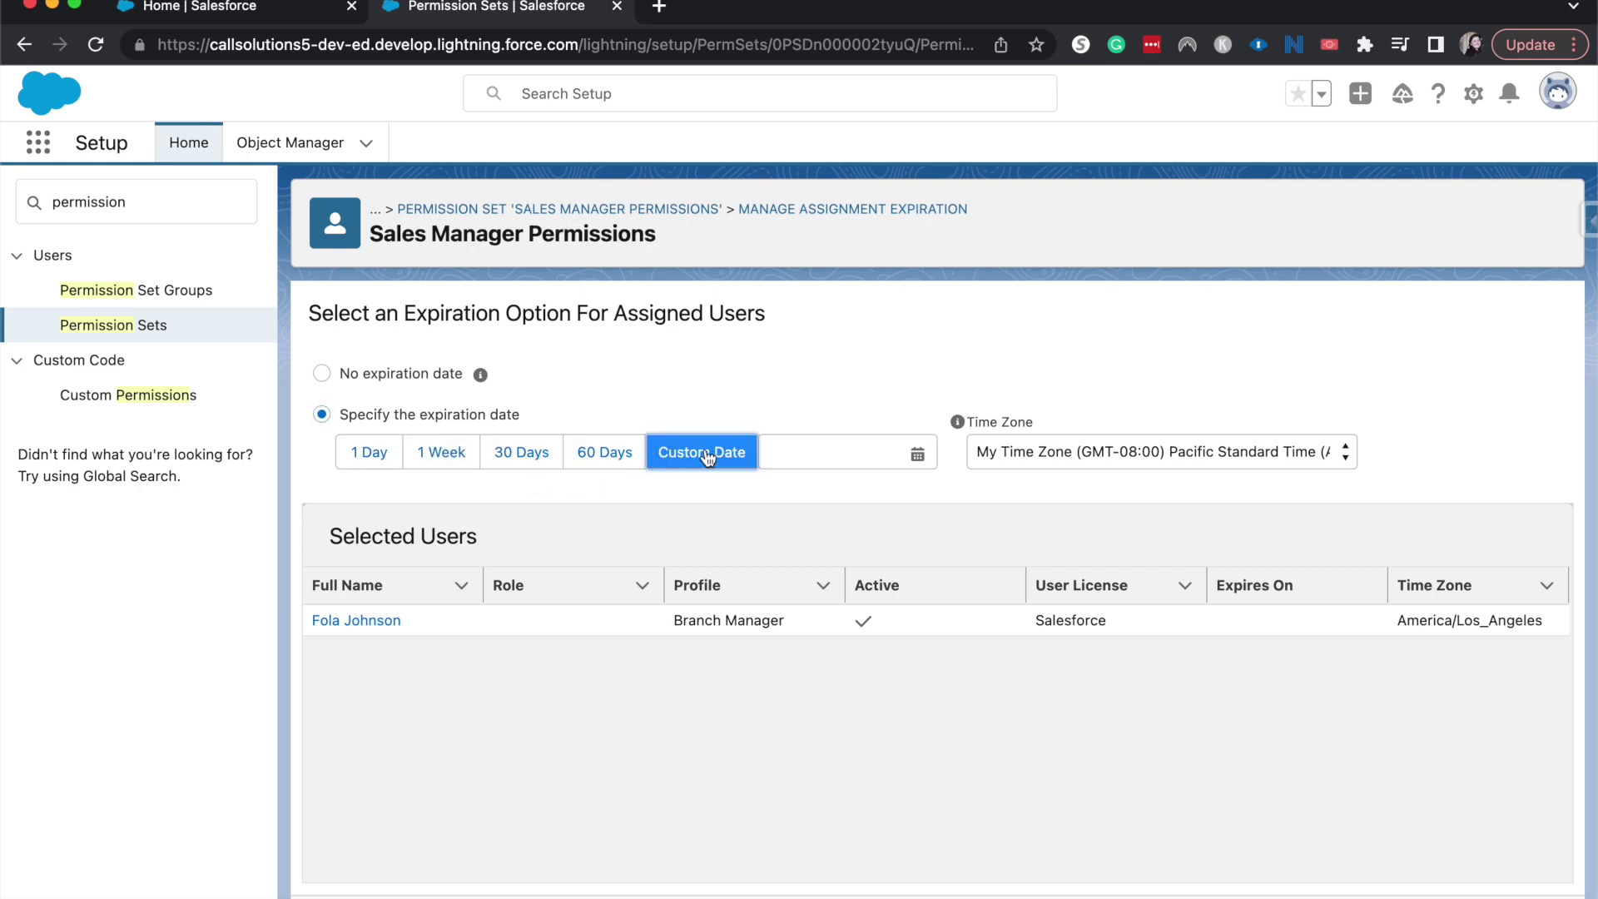
click(775, 452)
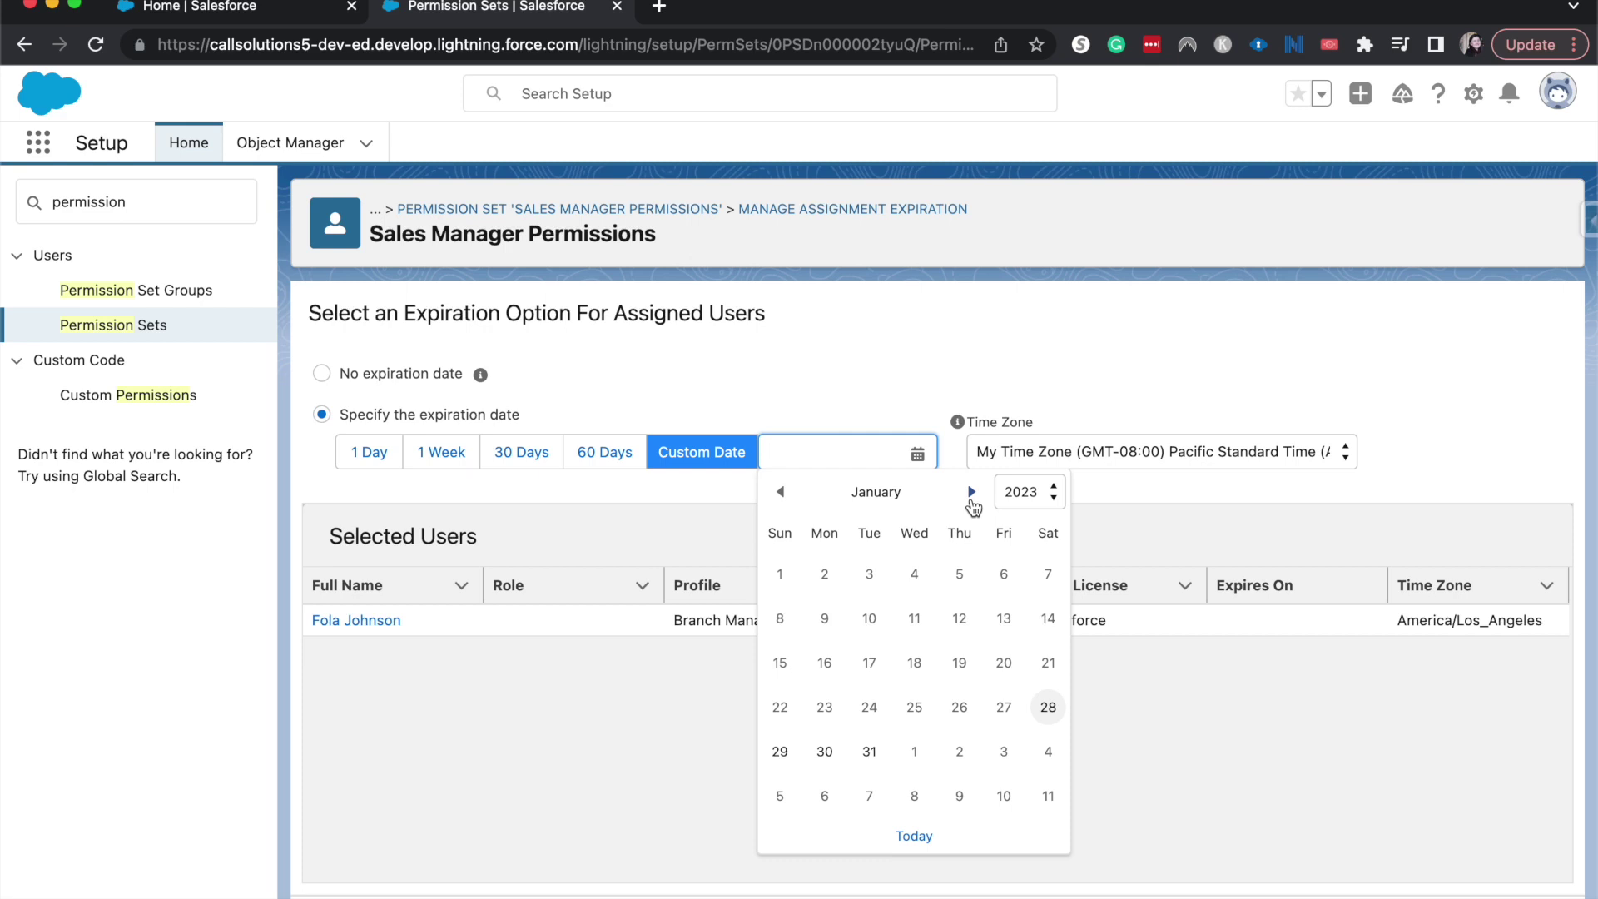
click(971, 499)
click(971, 499)
click(972, 499)
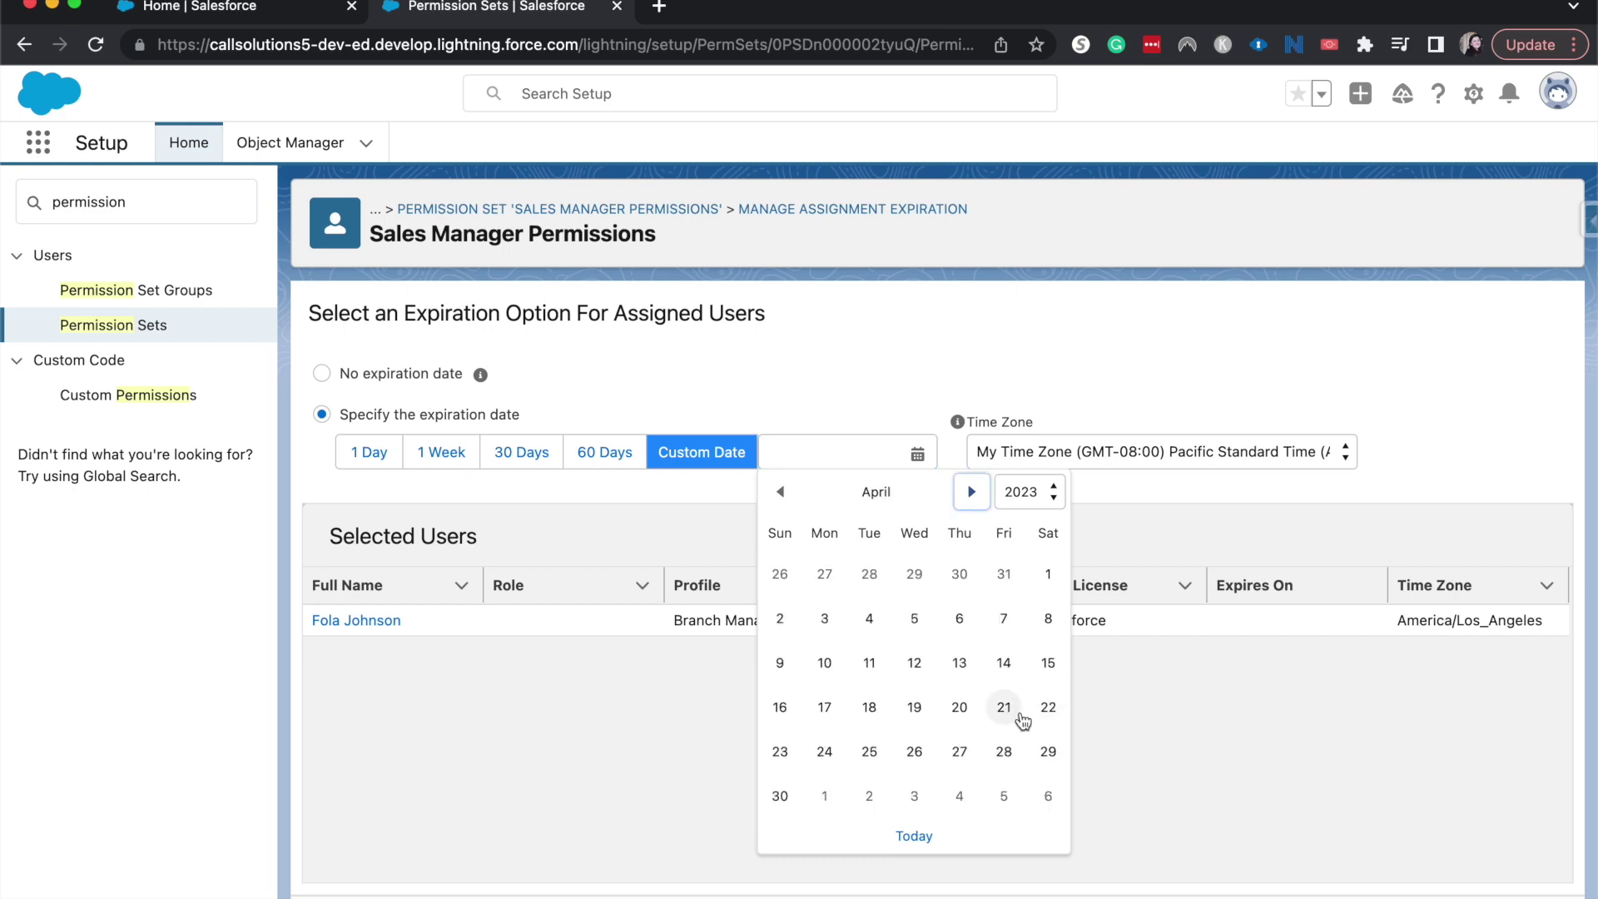
click(1049, 752)
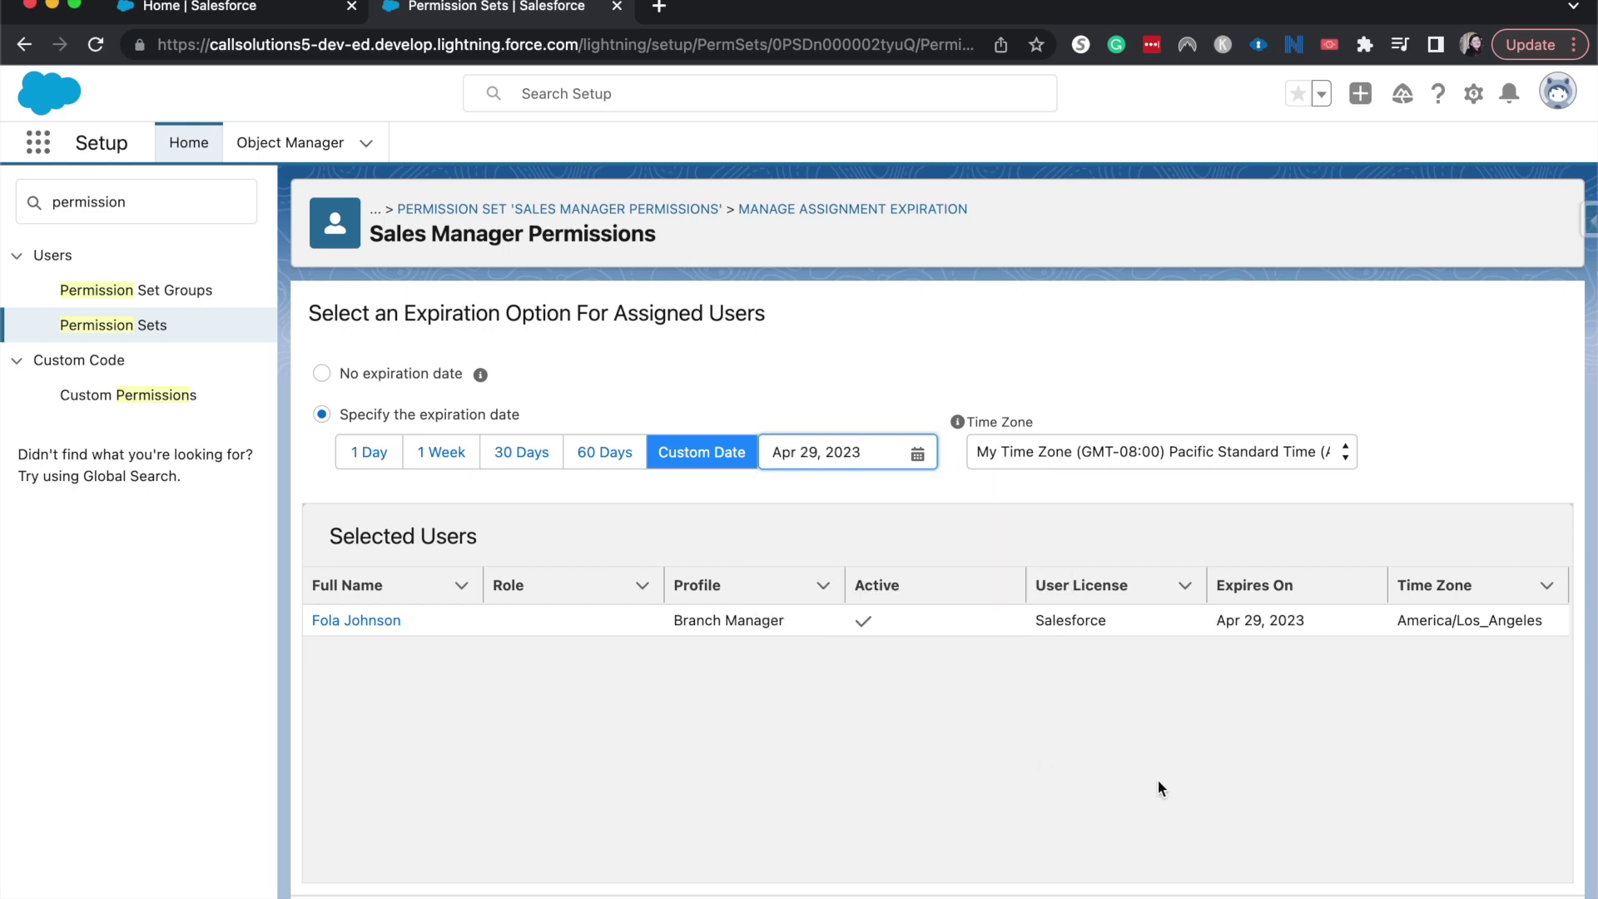
click(1356, 826)
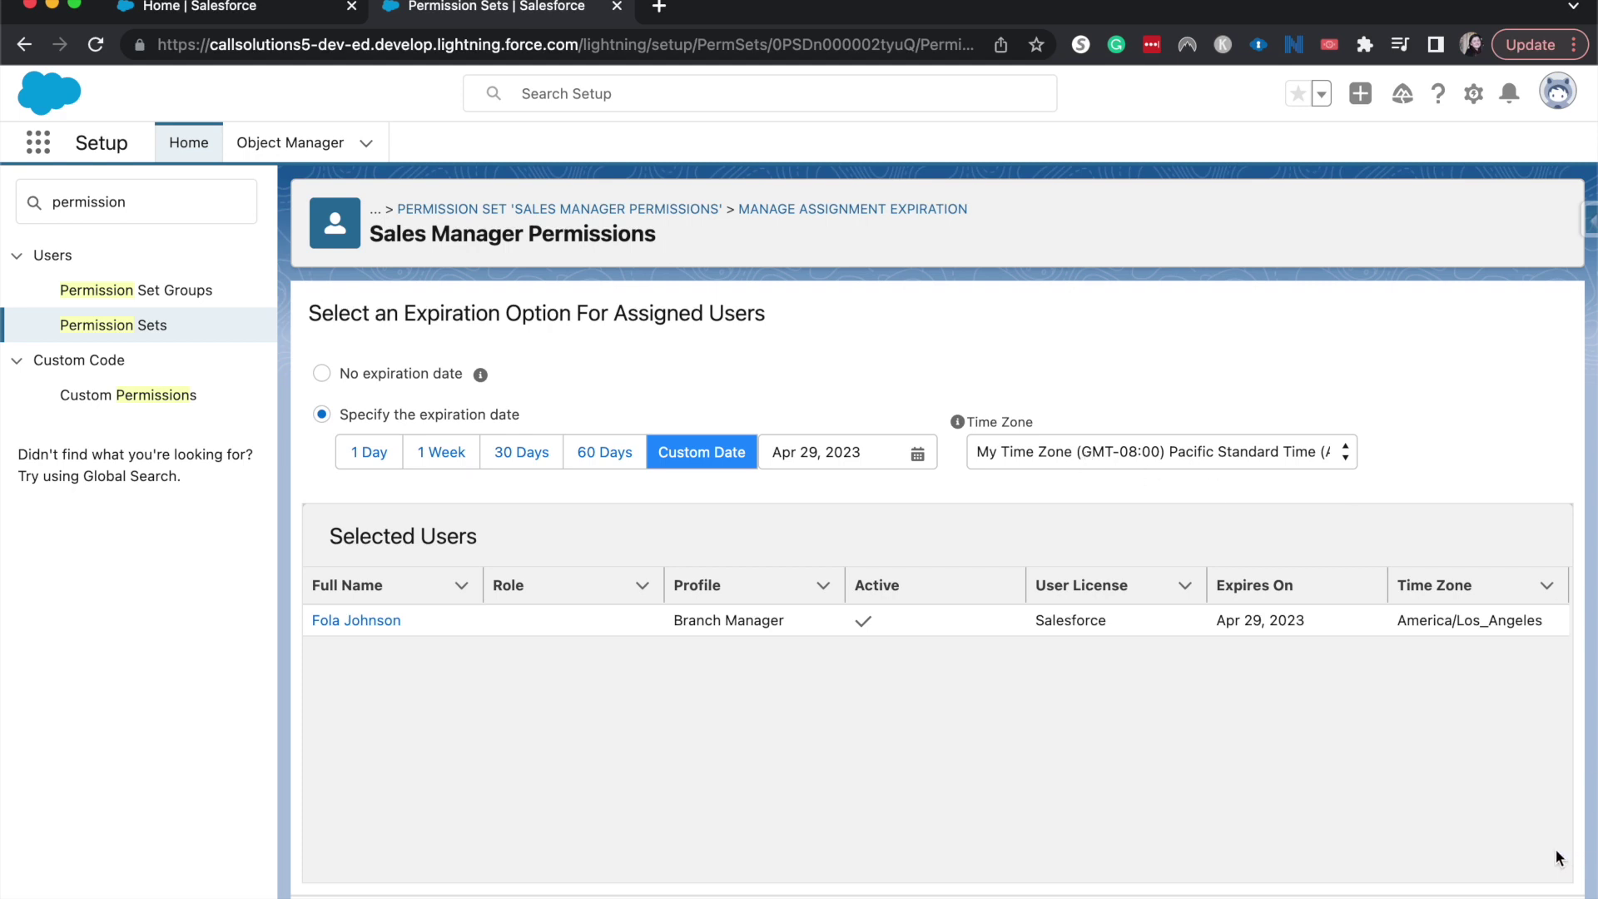
scroll(1559, 857, down, 1)
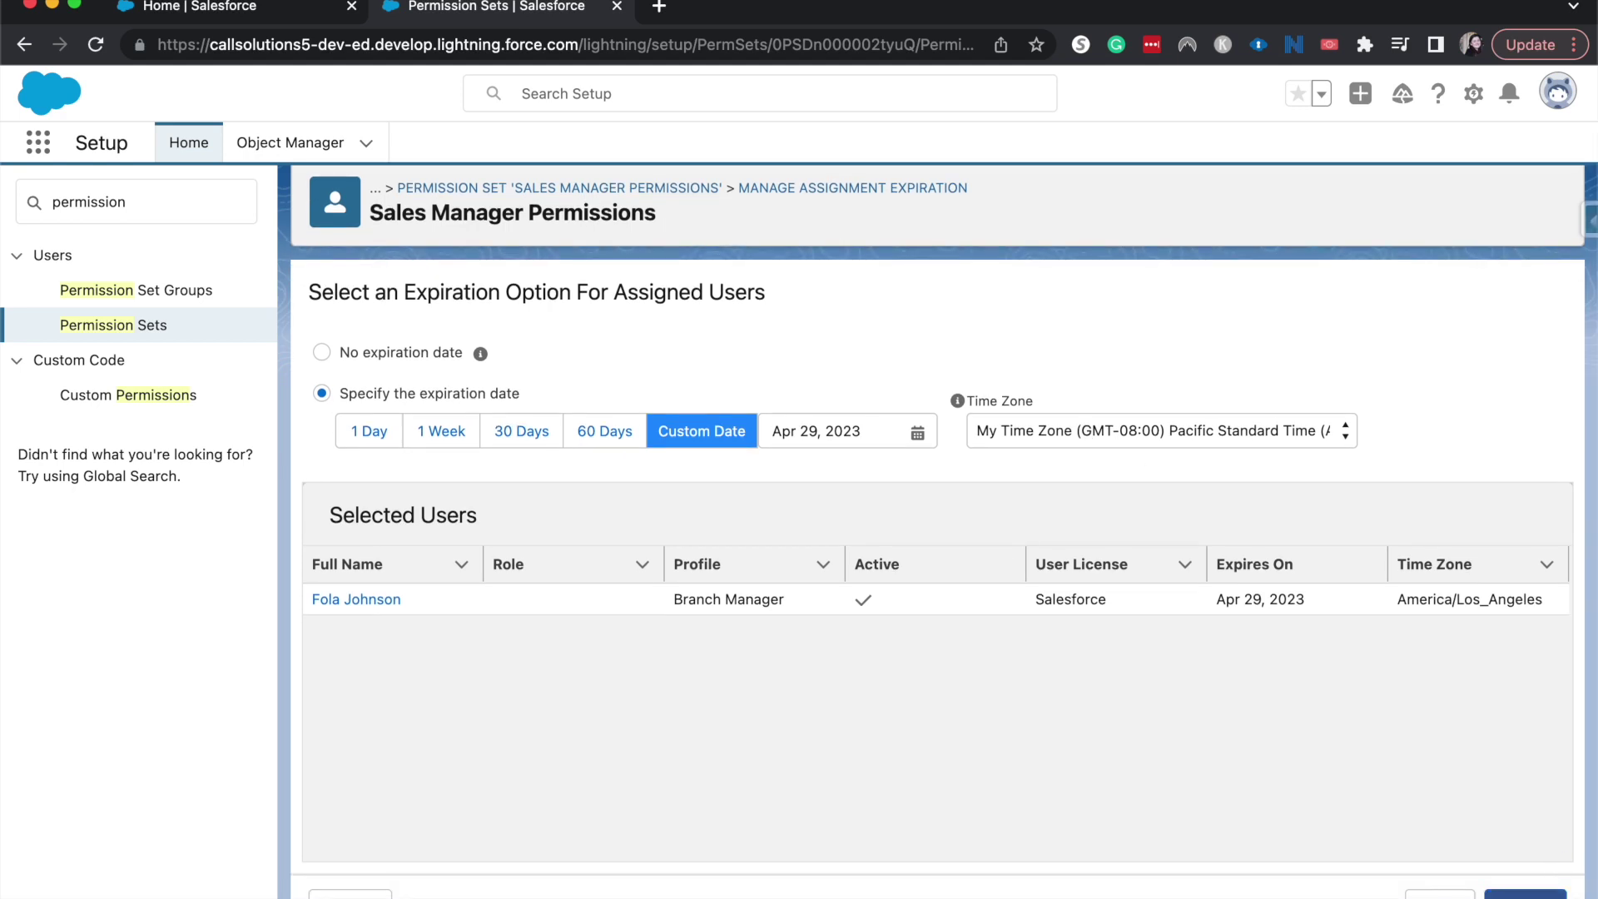
click(1526, 895)
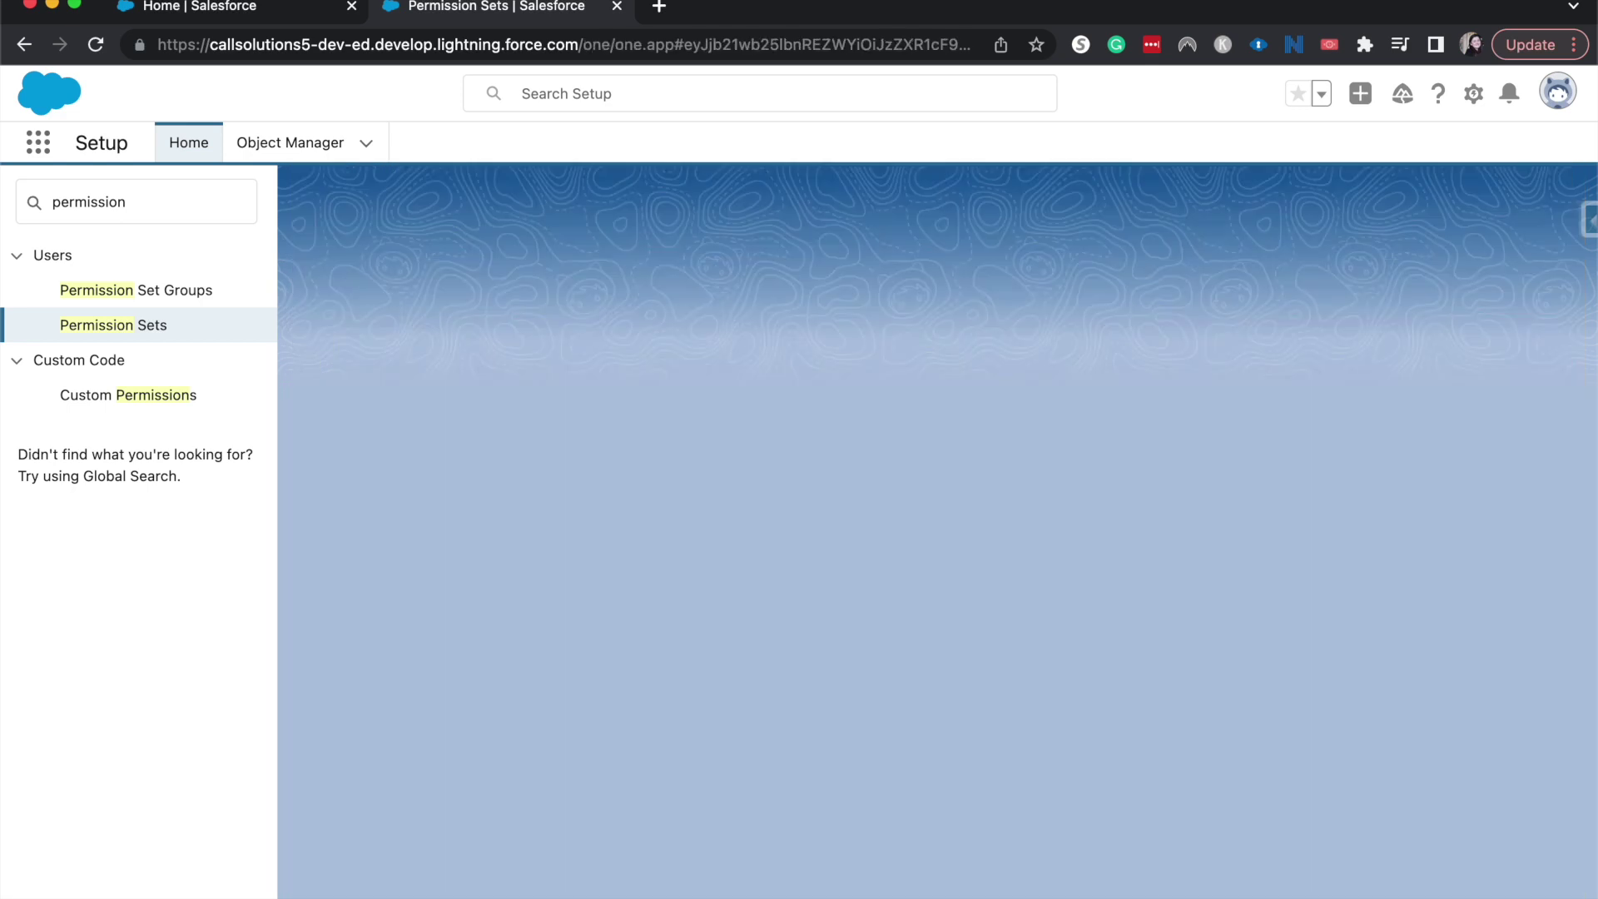